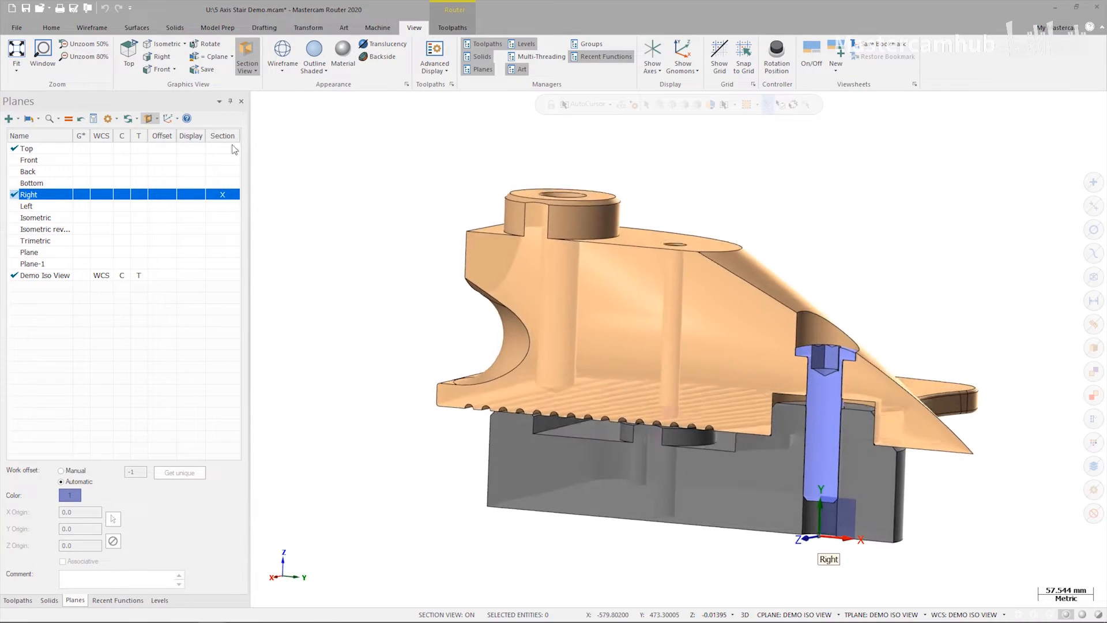
Turn off the section view and make level 99, Stock, visible around the step part.
{"action": "left_click", "coordinate": [246, 64]}
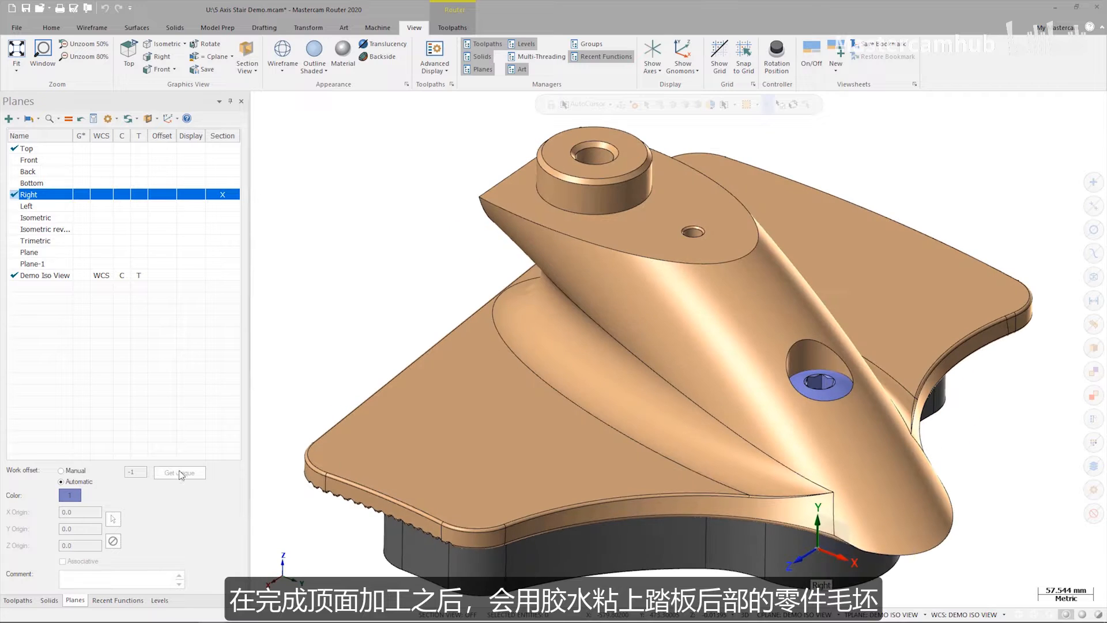
{"action": "left_click", "coordinate": [159, 600]}
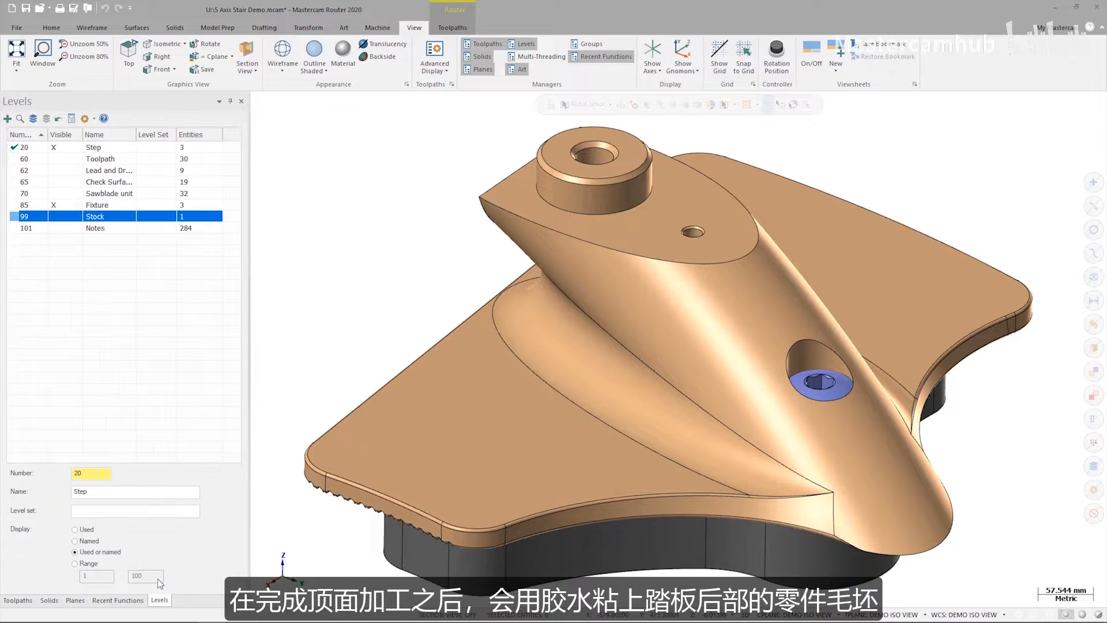
{"action": "left_click", "coordinate": [58, 217]}
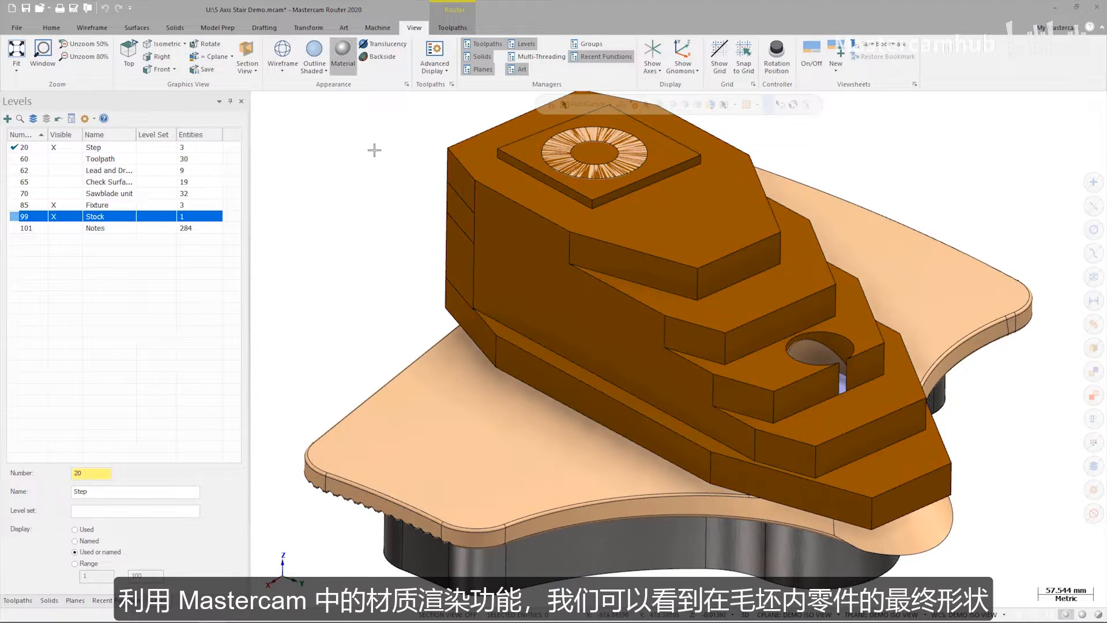
Select the stock body and assign it a material so the finished part shows inside it.
{"action": "left_click", "coordinate": [453, 173]}
{"action": "right_click", "coordinate": [262, 116]}
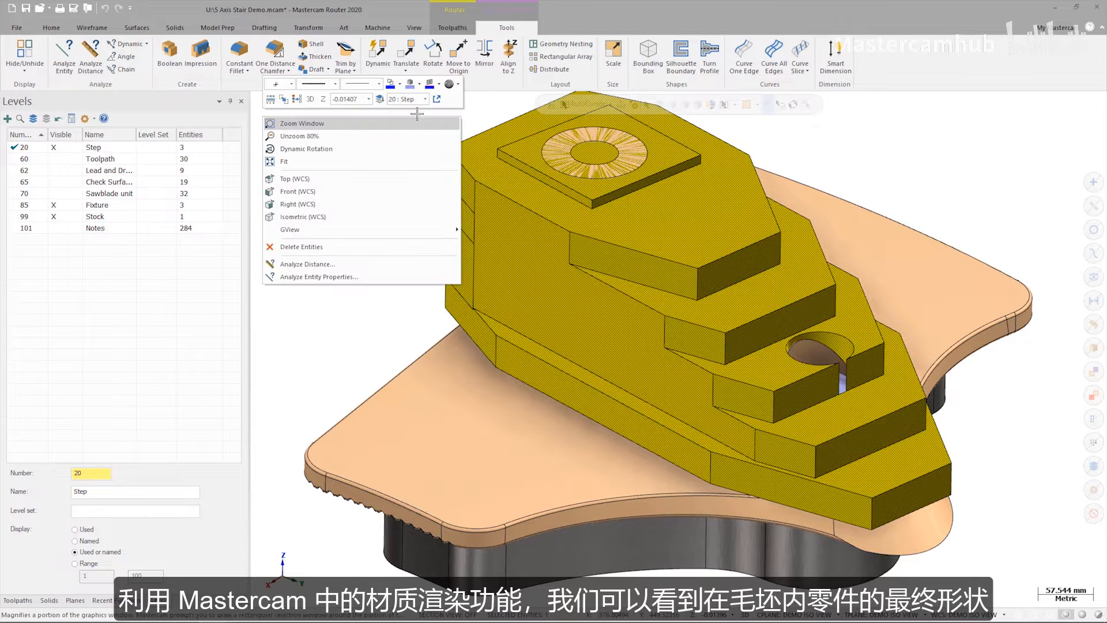
{"action": "left_click", "coordinate": [451, 84]}
{"action": "left_click", "coordinate": [453, 184]}
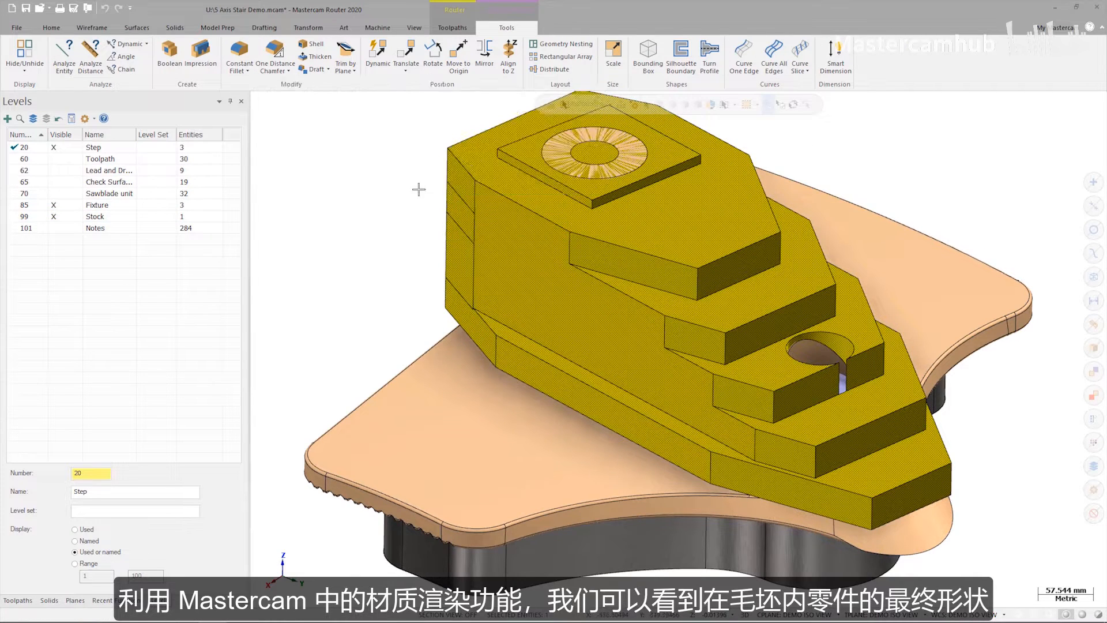
{"action": "middle_click_drag", "start_coordinate": [288, 174], "coordinate": [286, 171]}
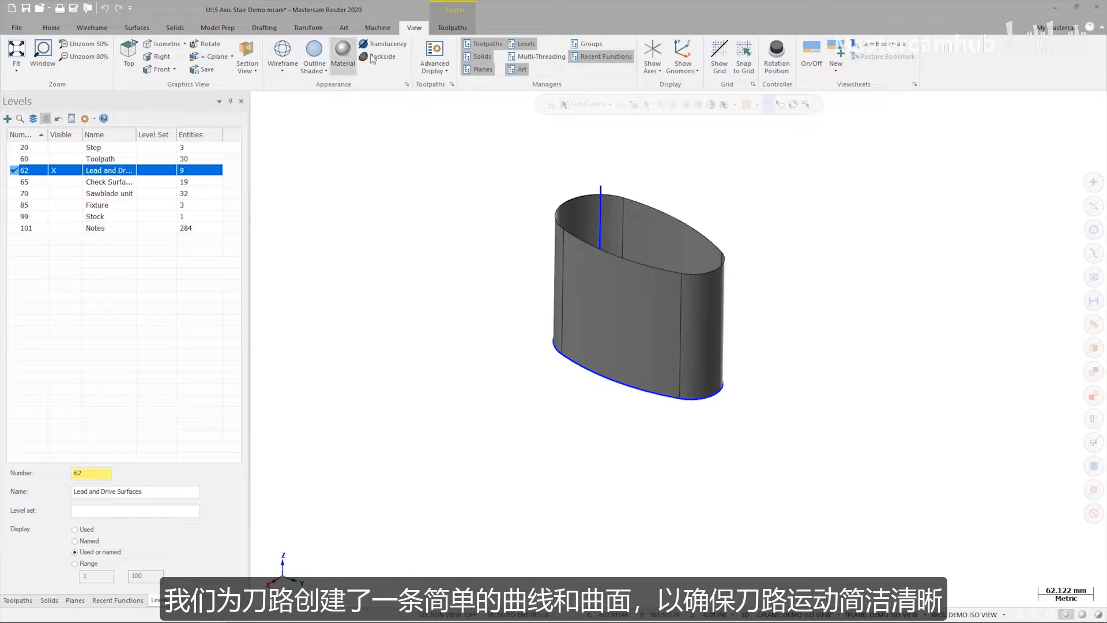
Start a multiaxis Along Curve toolpath and choose the 500 slotting tool as the cutter.
{"action": "left_click", "coordinate": [442, 29]}
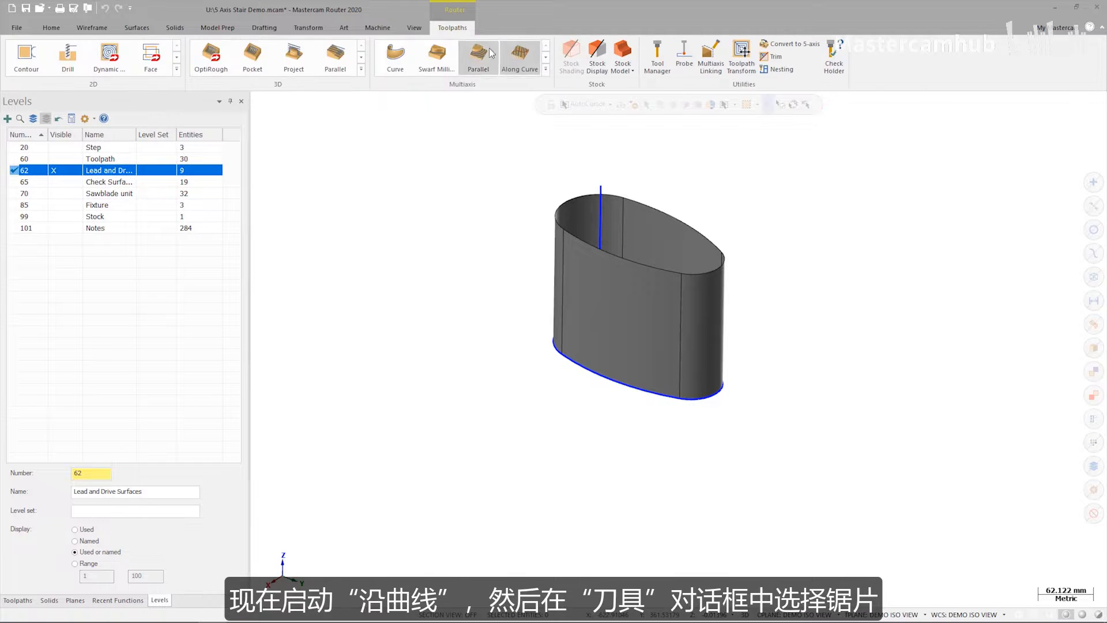
{"action": "left_click", "coordinate": [520, 55]}
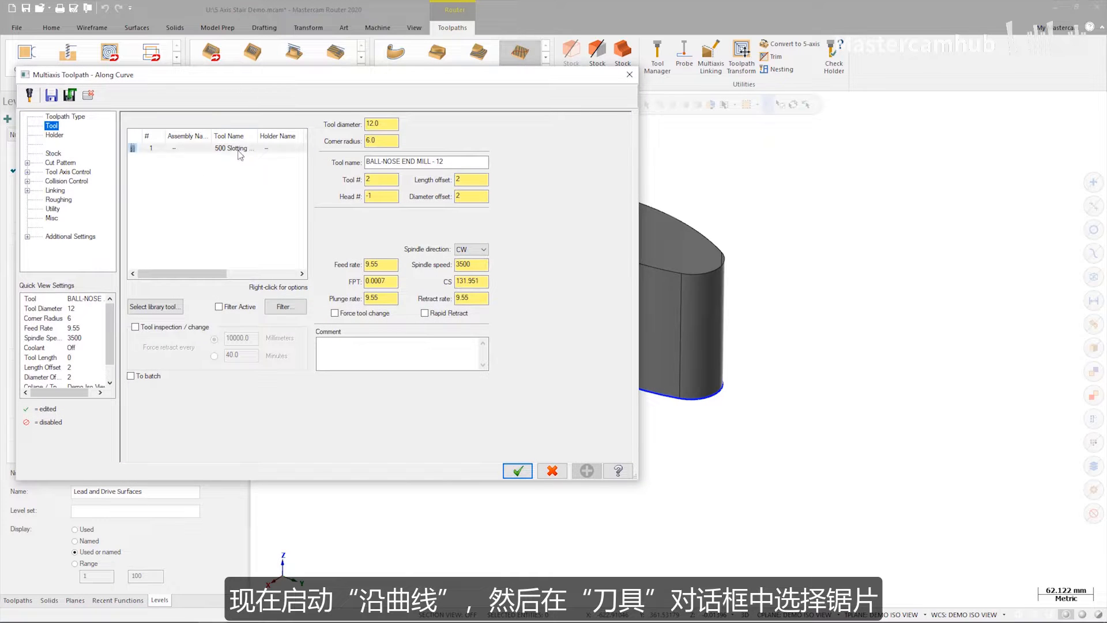
{"action": "left_click", "coordinate": [238, 151]}
Chain the vertical blue line as the lead curve in the Along Curve cut pattern.
{"action": "left_click", "coordinate": [60, 163]}
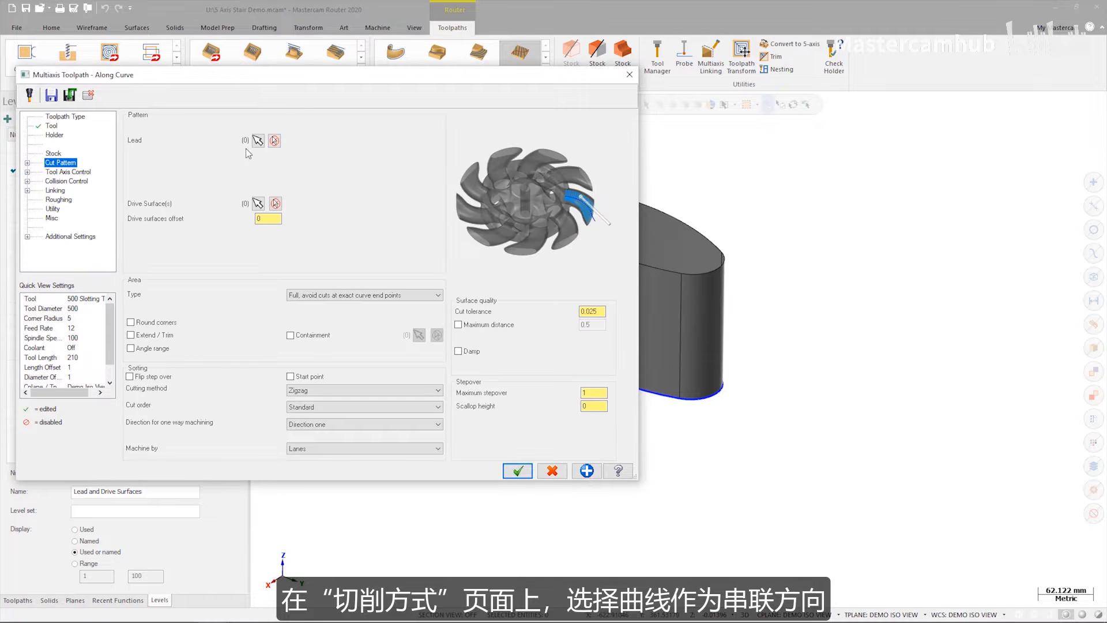
{"action": "left_click", "coordinate": [258, 141]}
{"action": "left_click", "coordinate": [597, 185]}
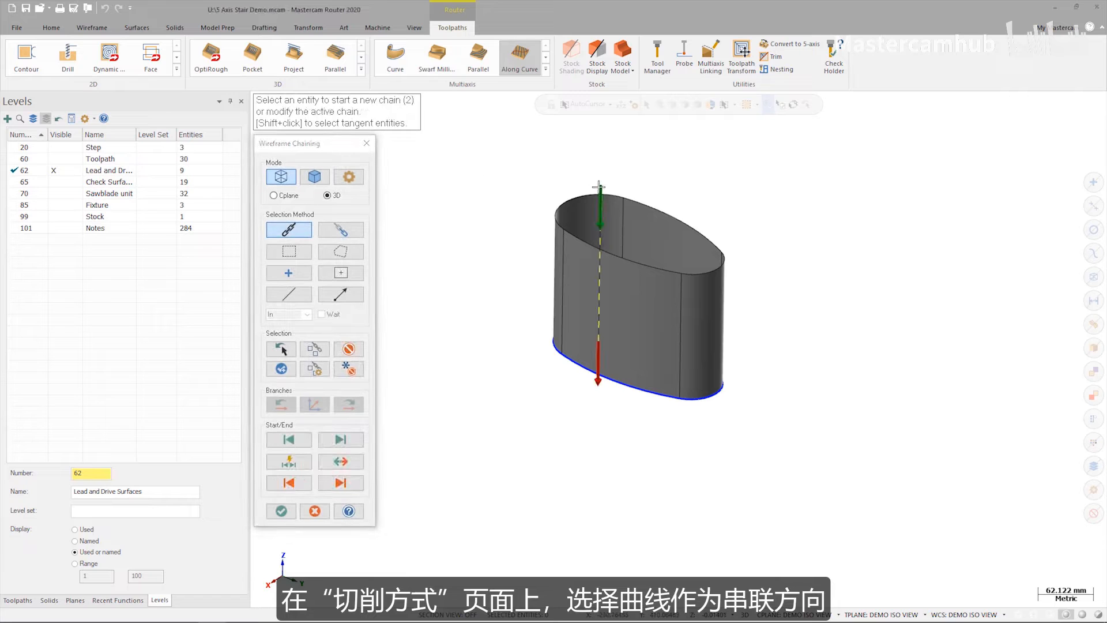
{"action": "left_click", "coordinate": [280, 510]}
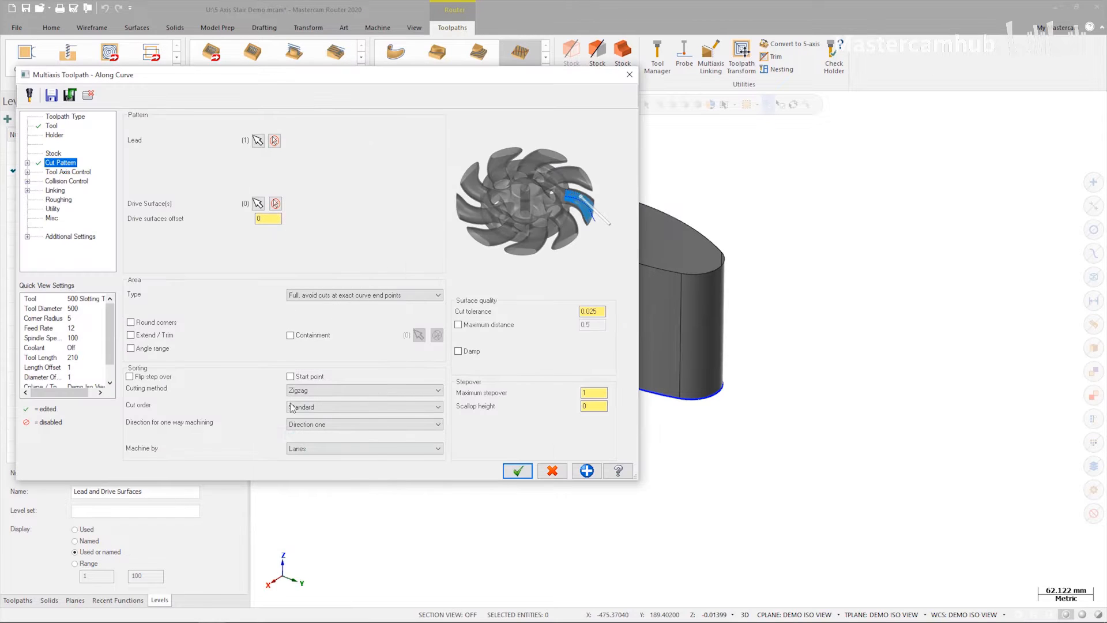
Pick the four surfaces of the oval wall as the cut pattern's drive surfaces.
{"action": "left_click", "coordinate": [259, 203]}
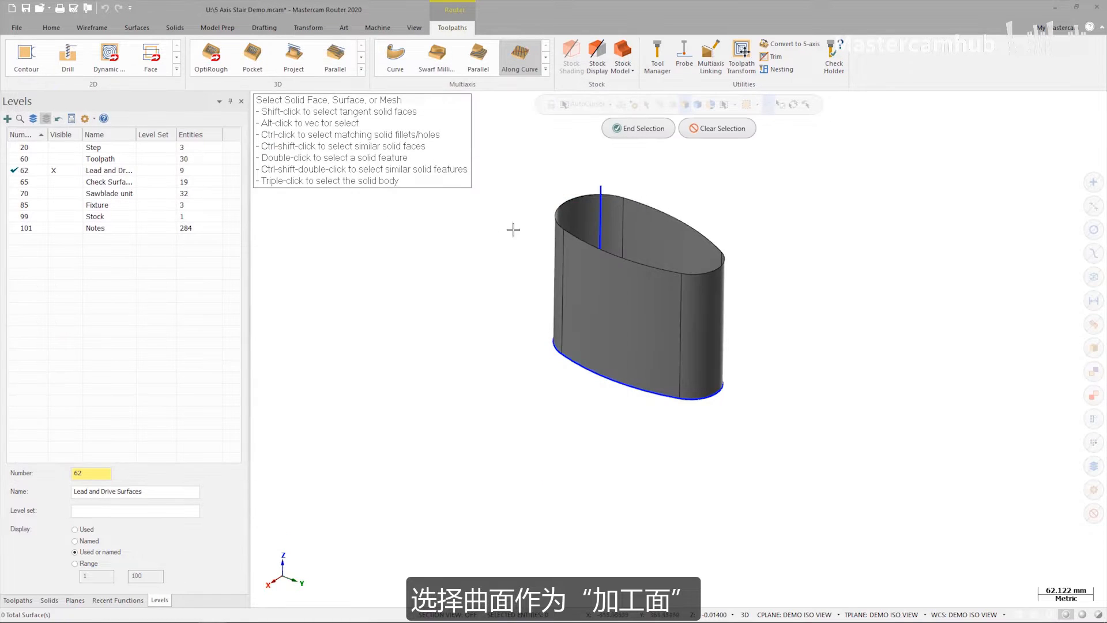
{"action": "left_click", "coordinate": [563, 220]}
{"action": "left_click", "coordinate": [641, 276]}
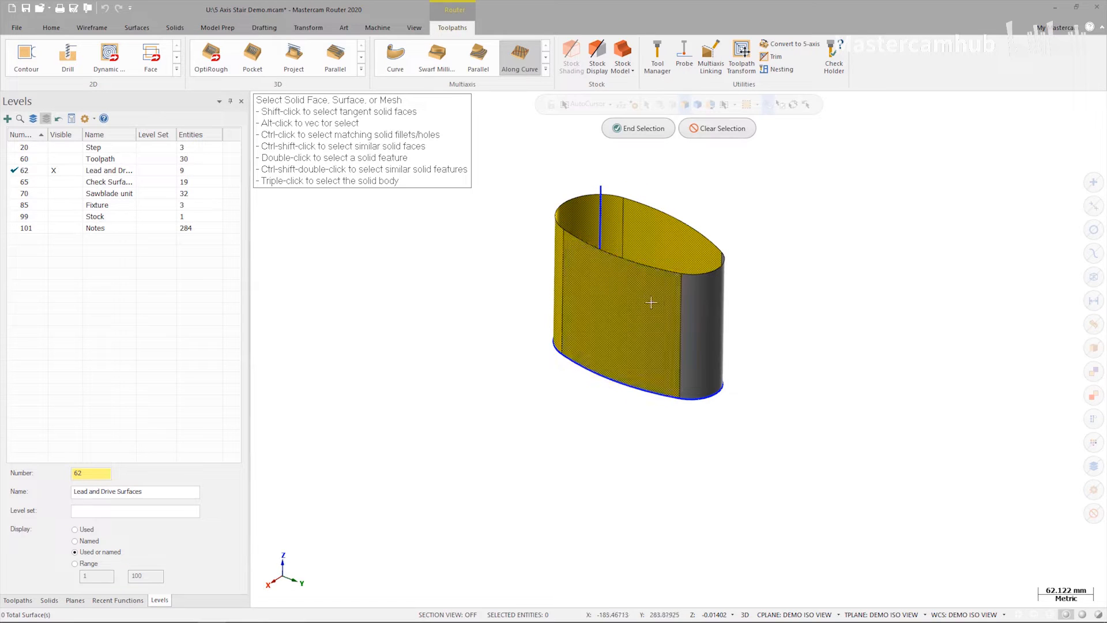
{"action": "left_click", "coordinate": [701, 313]}
{"action": "left_click", "coordinate": [638, 128]}
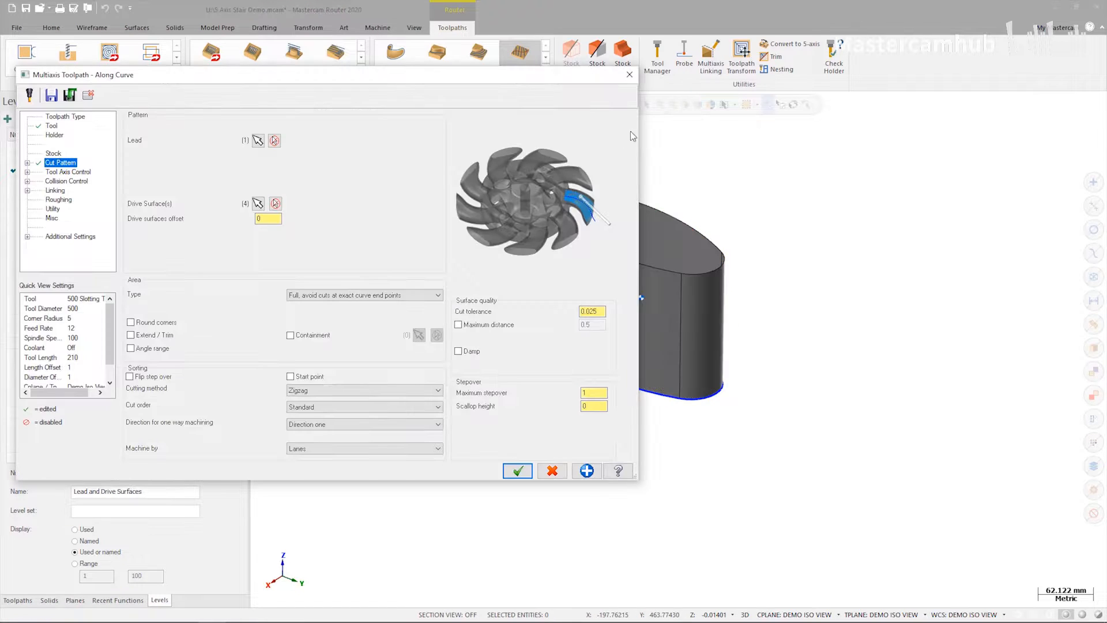
Set the cut pattern to drive surfaces offset 1, One way cutting method, cut tolerance 0.05 and maximum stepover 3 mm.
{"action": "left_click", "coordinate": [268, 219]}
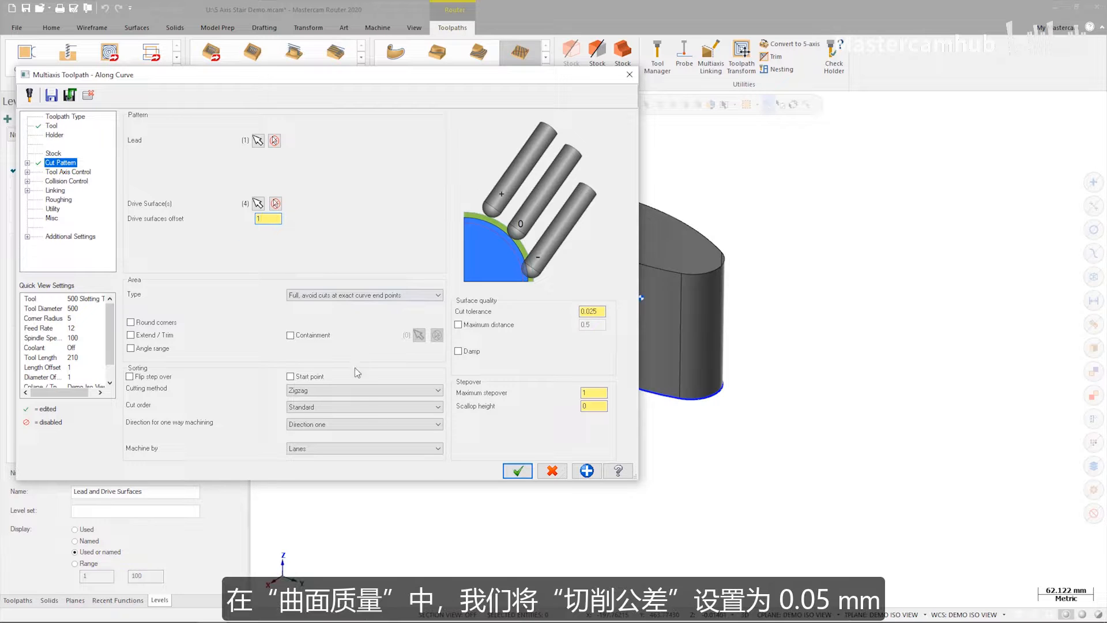
{"action": "left_click", "coordinate": [354, 391]}
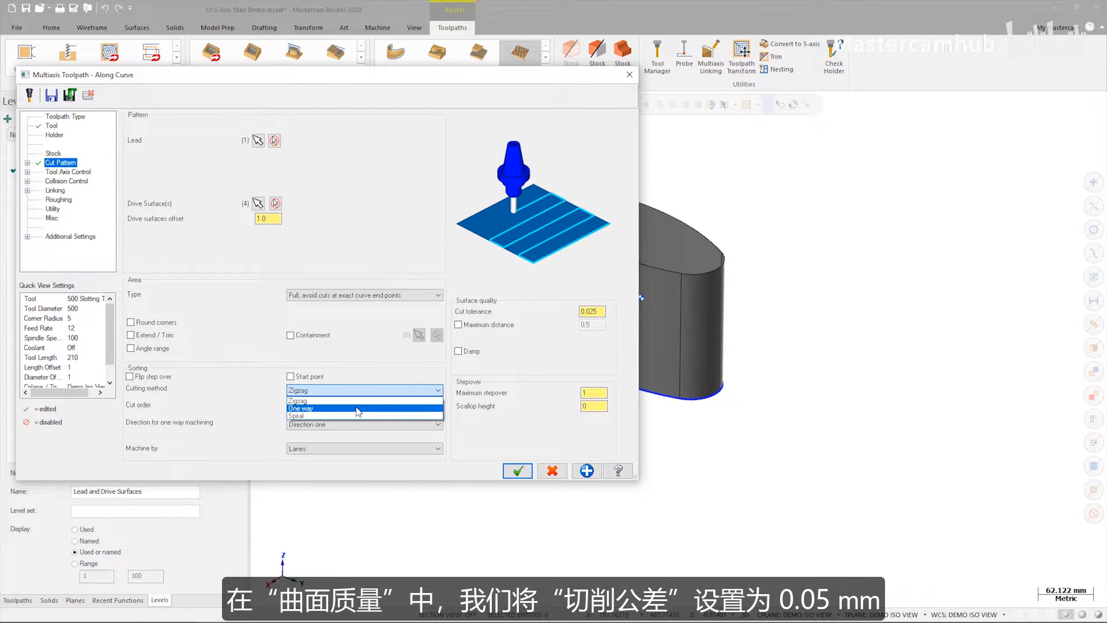
{"action": "left_click", "coordinate": [358, 409]}
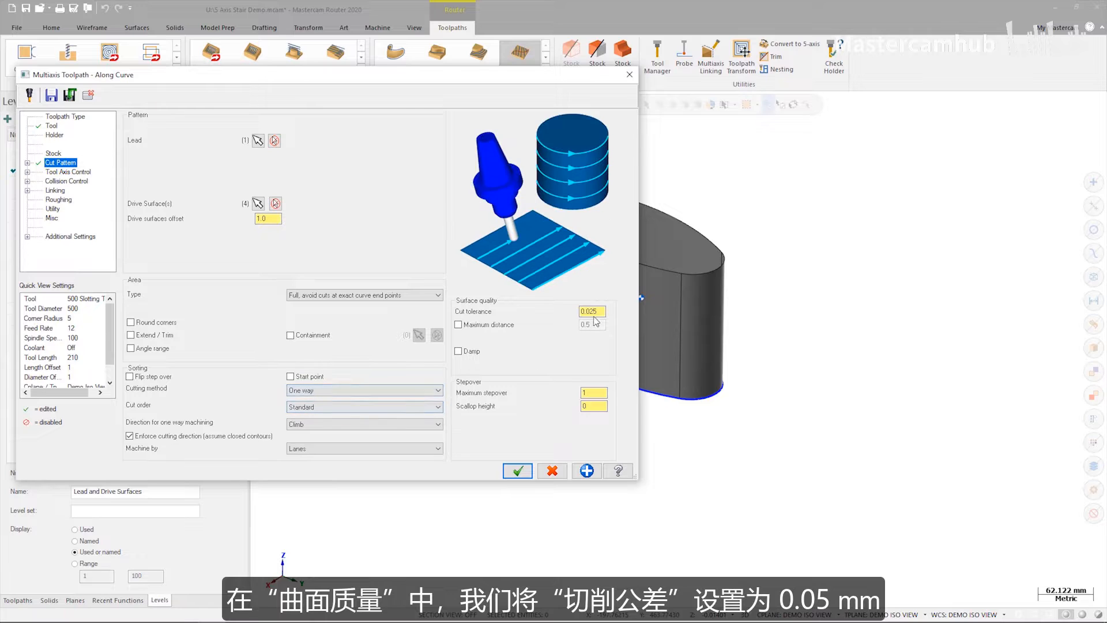
{"action": "left_click_drag", "start_coordinate": [589, 307], "coordinate": [605, 309]}
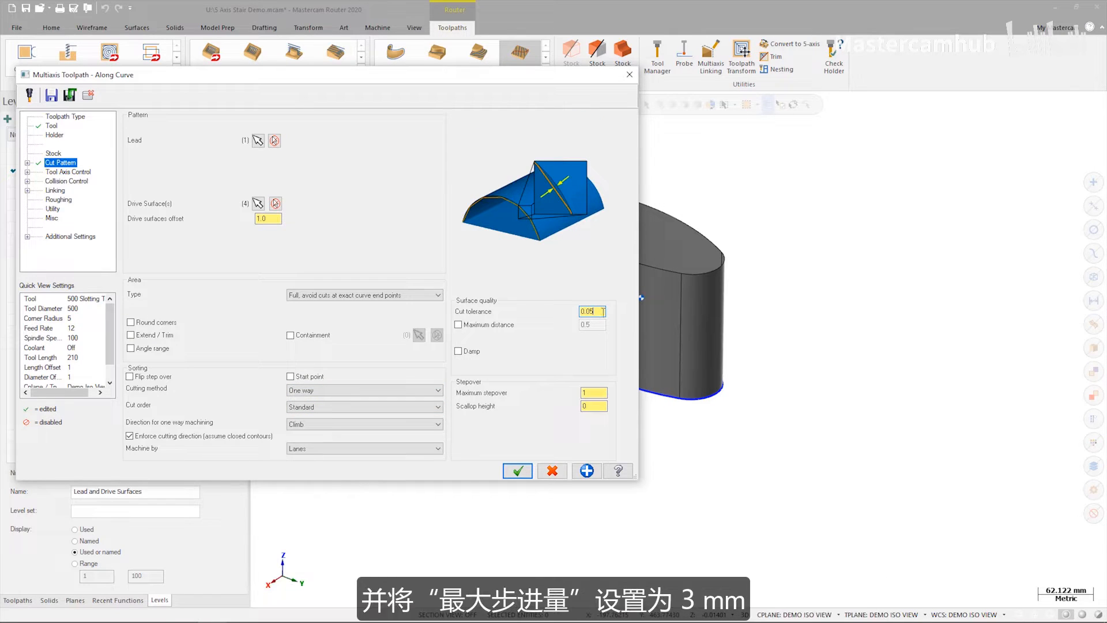
{"action": "double_click", "coordinate": [583, 392]}
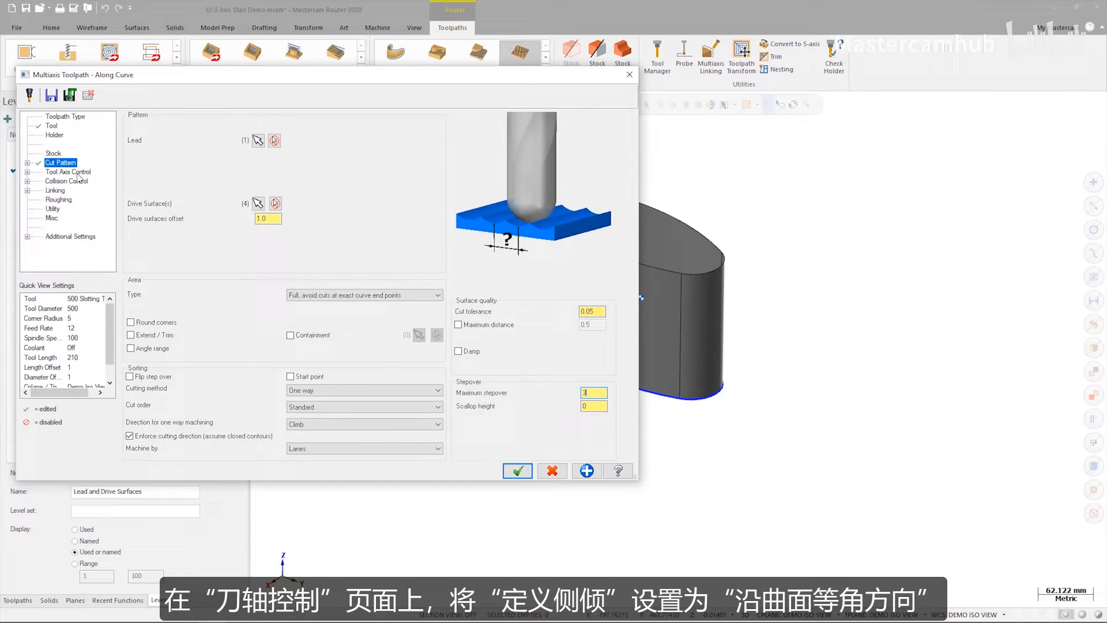
Set the side tilt definition to Follow surface iso direction with a 90° side tilt angle, and disable the first collision check.
{"action": "left_click", "coordinate": [76, 173]}
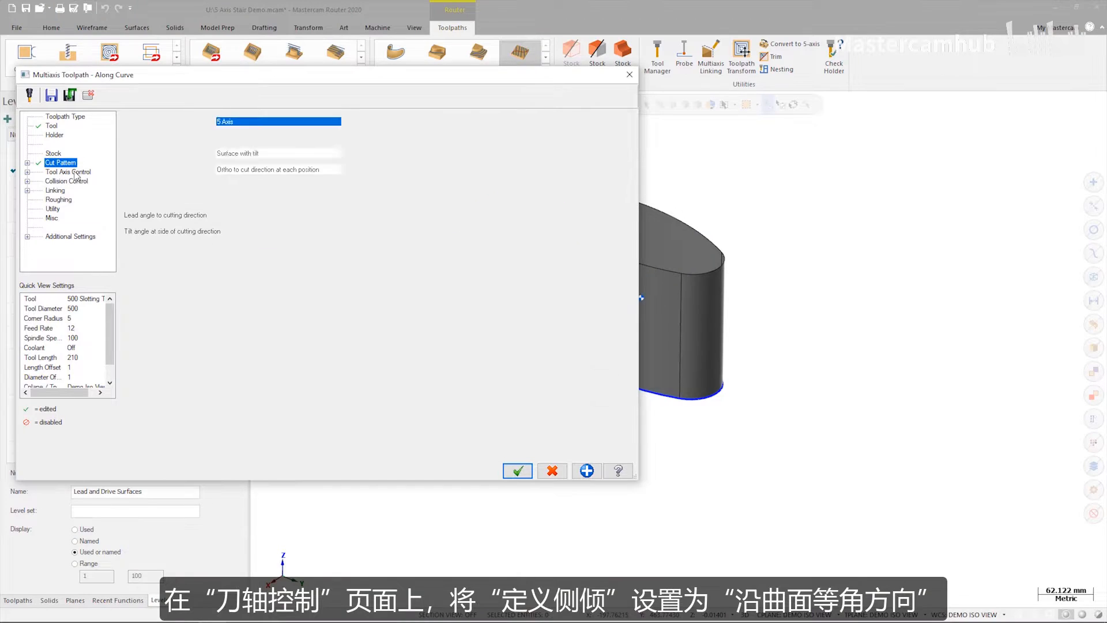
{"action": "left_click", "coordinate": [252, 169]}
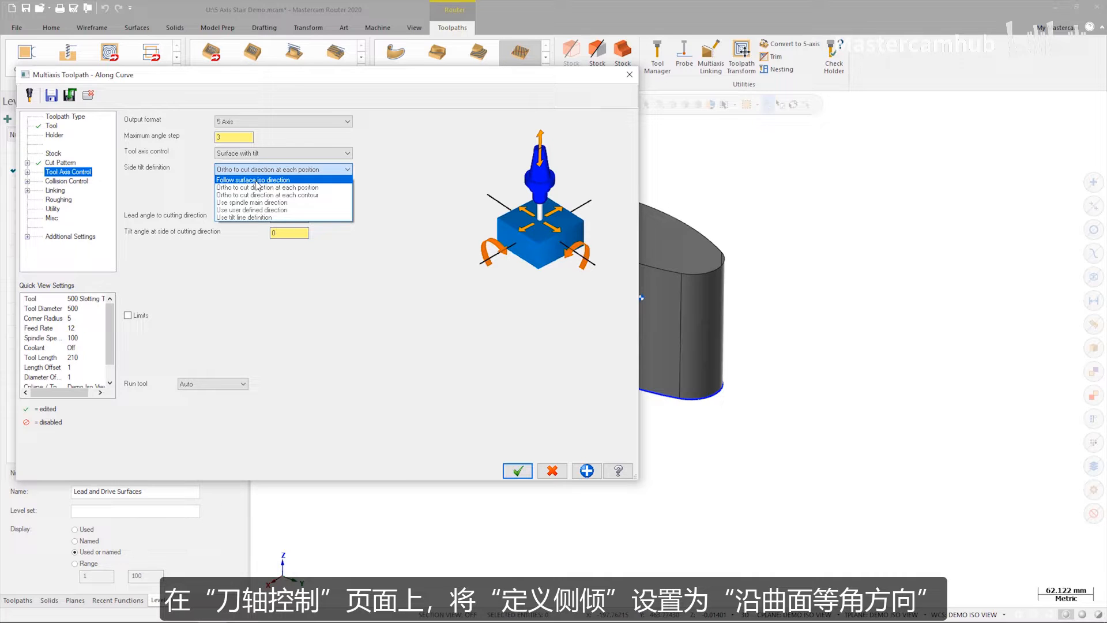
{"action": "left_click", "coordinate": [255, 180]}
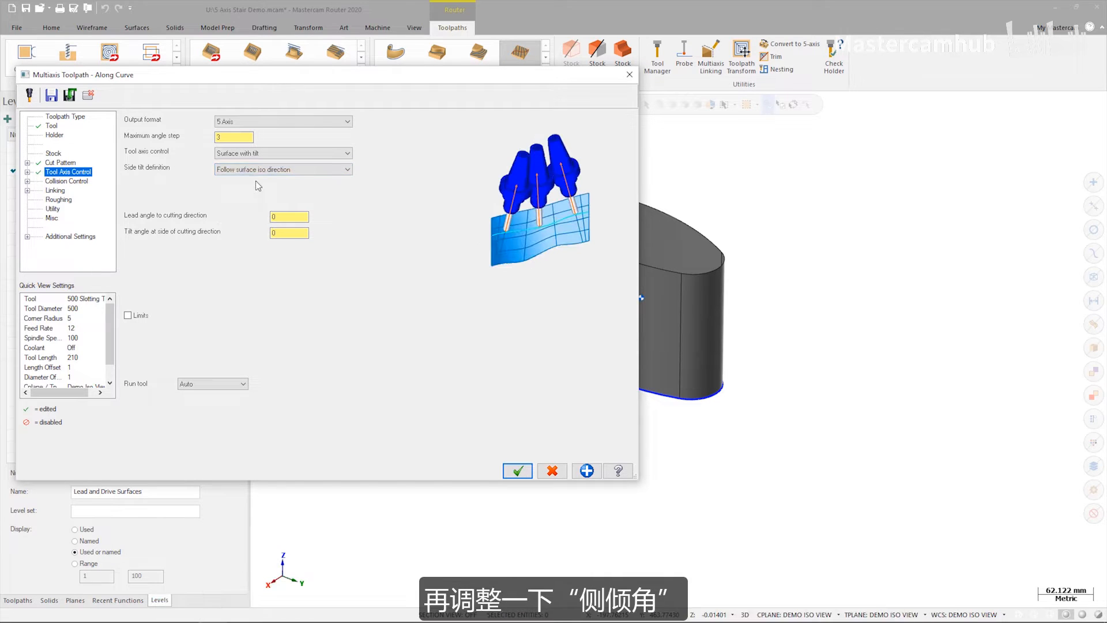
{"action": "left_click", "coordinate": [286, 231]}
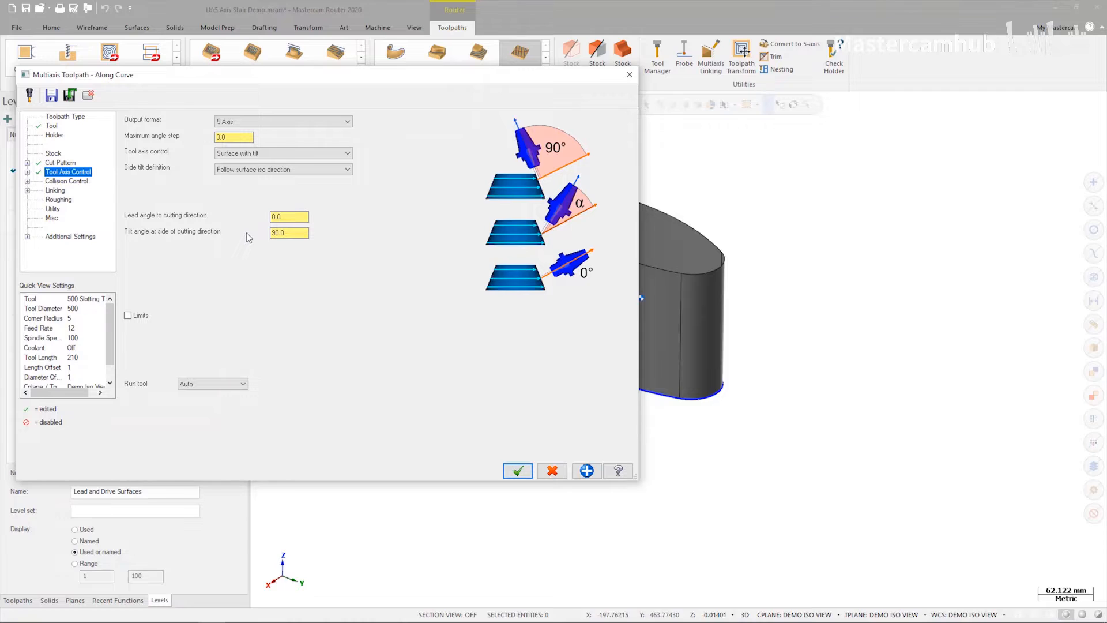
{"action": "left_click", "coordinate": [69, 181]}
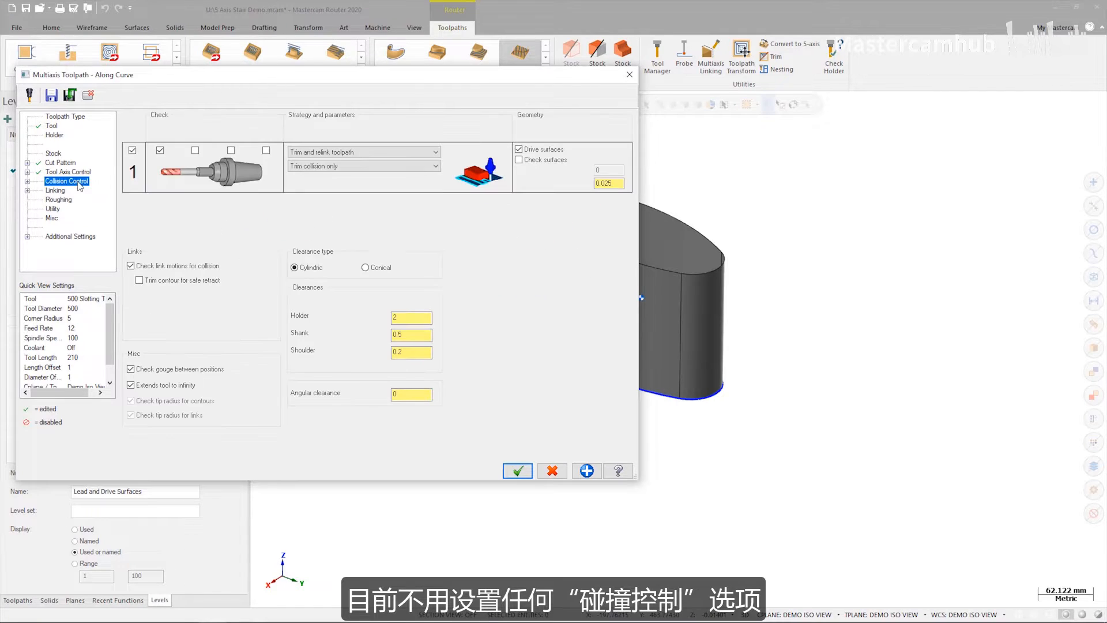
{"action": "left_click", "coordinate": [132, 151]}
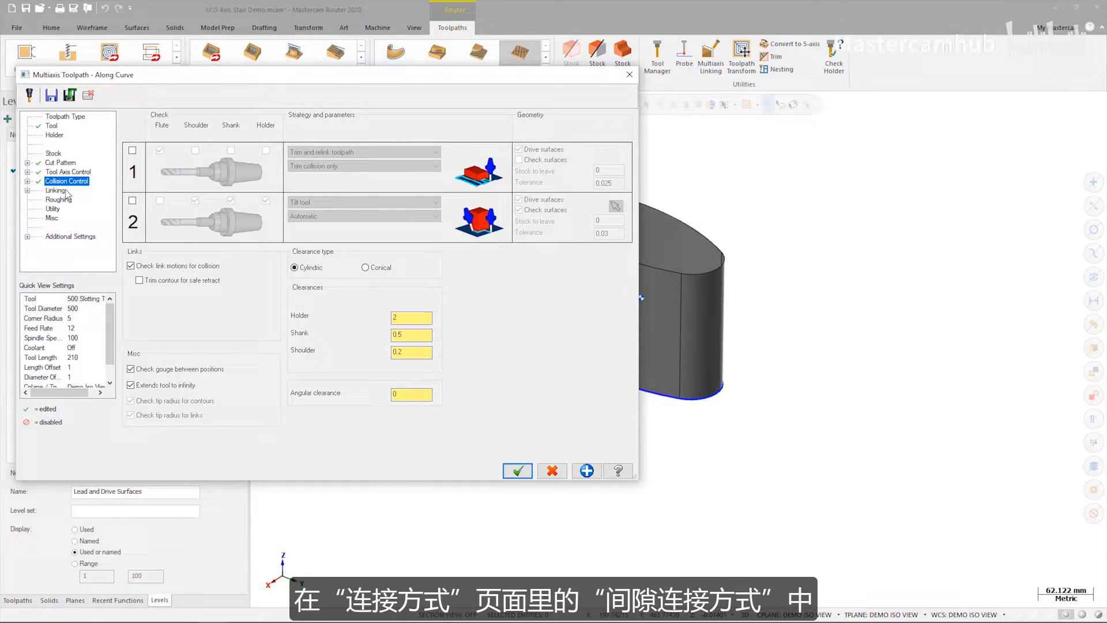
Link small gaps with Retract to clearance area, use a cylinder clearance area of radius 500 mm, and generate the toolpath.
{"action": "left_click", "coordinate": [62, 192]}
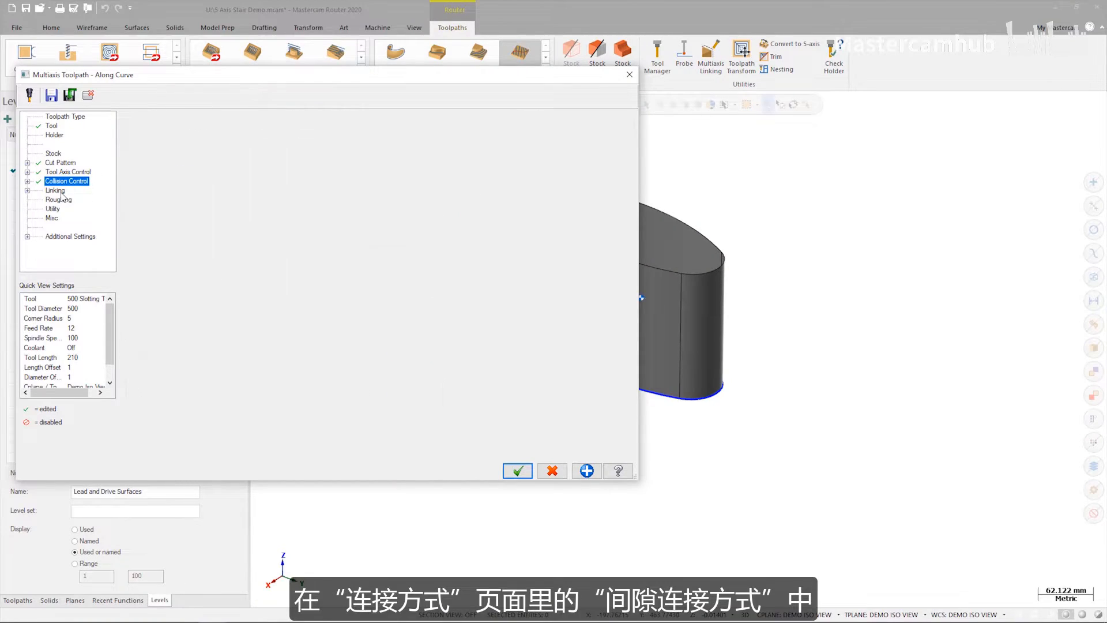
{"action": "left_click", "coordinate": [218, 207]}
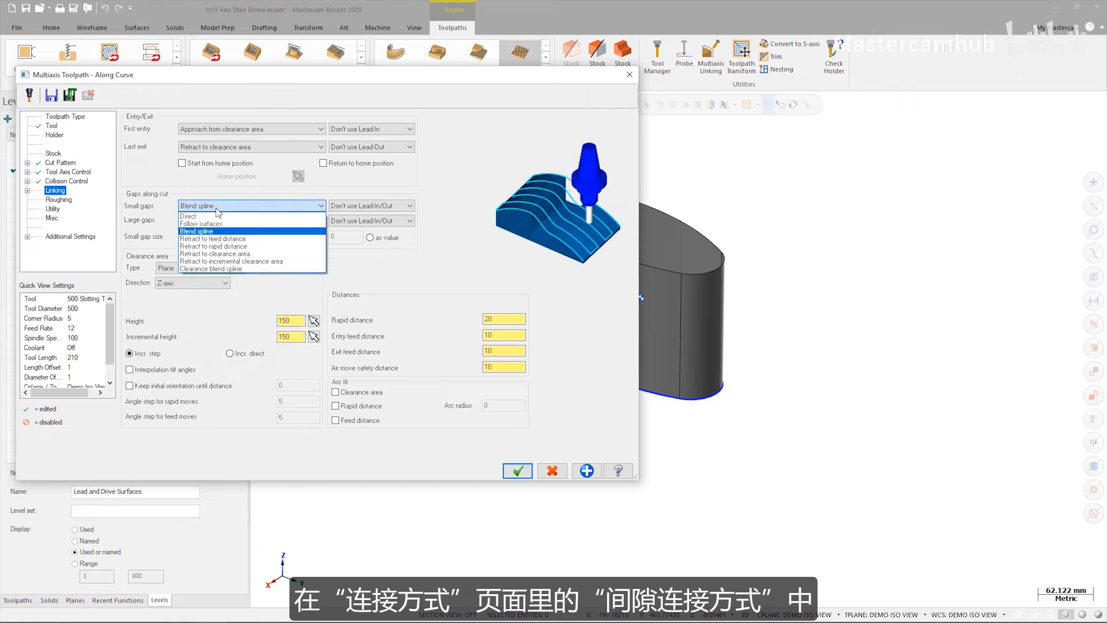
{"action": "left_click", "coordinate": [232, 254]}
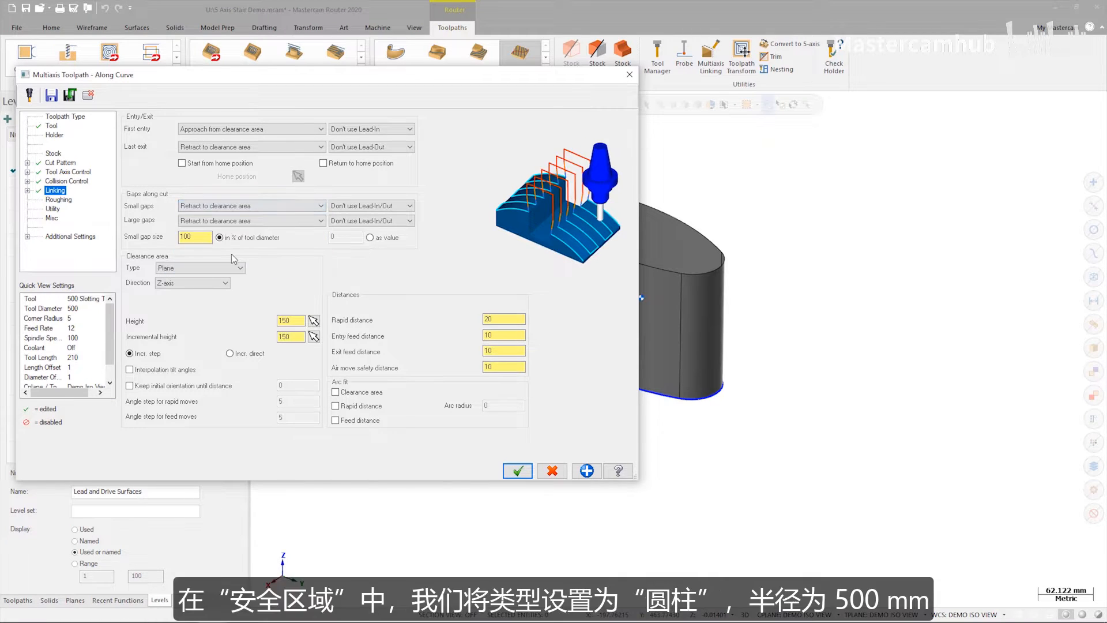
{"action": "left_click", "coordinate": [237, 268]}
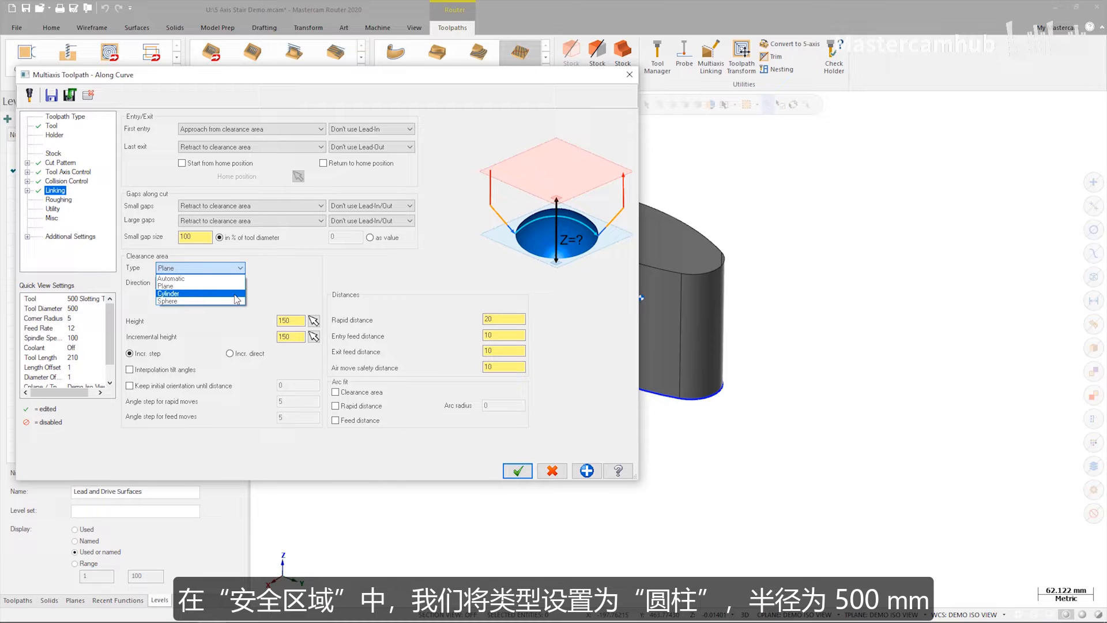
{"action": "left_click", "coordinate": [237, 294]}
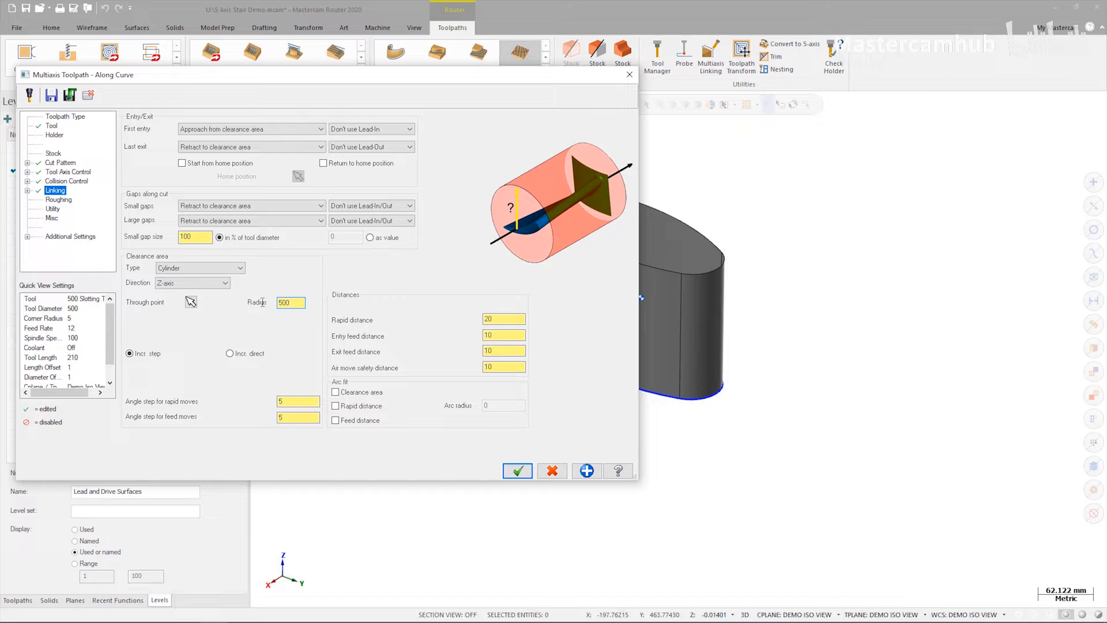
{"action": "left_click", "coordinate": [517, 471]}
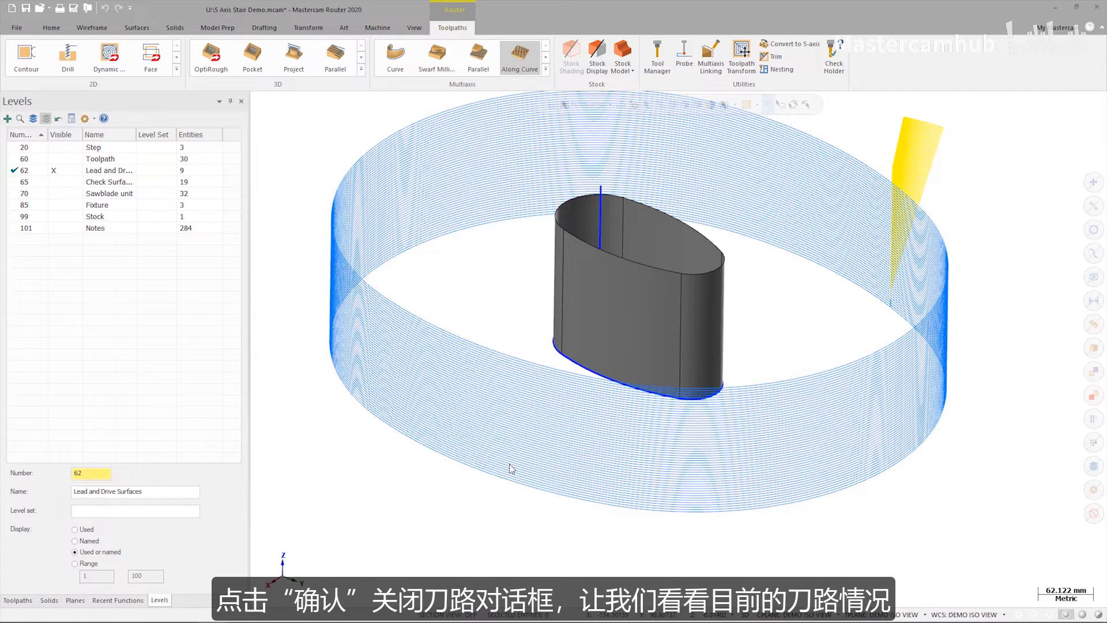
Backplot the Along Curve operation and play the saw blade's motion around the oval wall.
{"action": "key", "text": "alt+F1"}
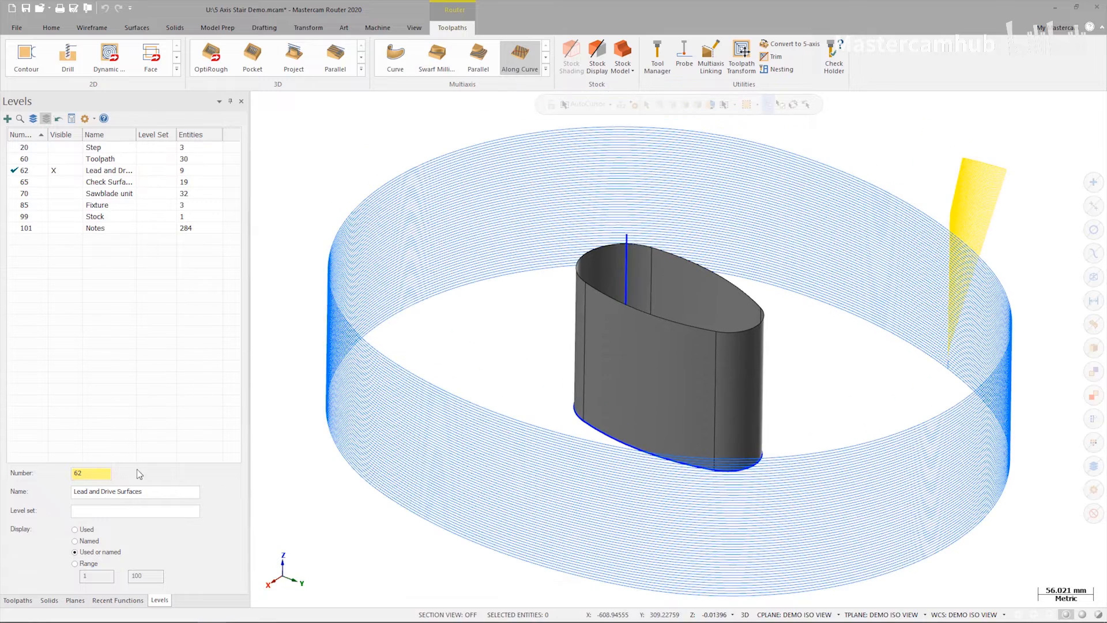
{"action": "left_click", "coordinate": [17, 600]}
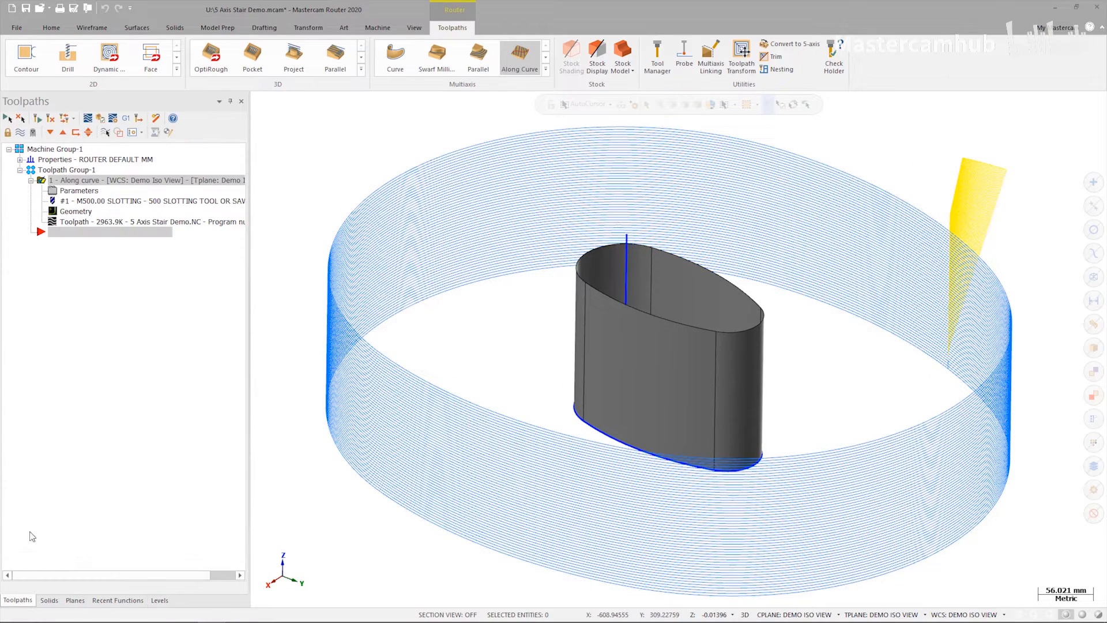
{"action": "left_click", "coordinate": [87, 119]}
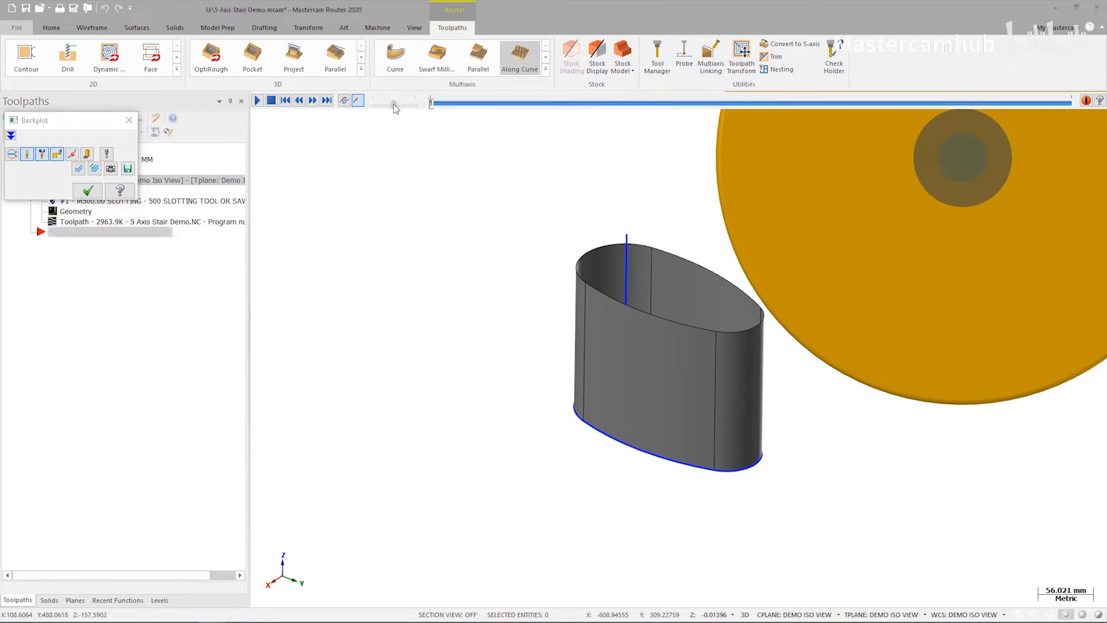
{"action": "left_click", "coordinate": [258, 101]}
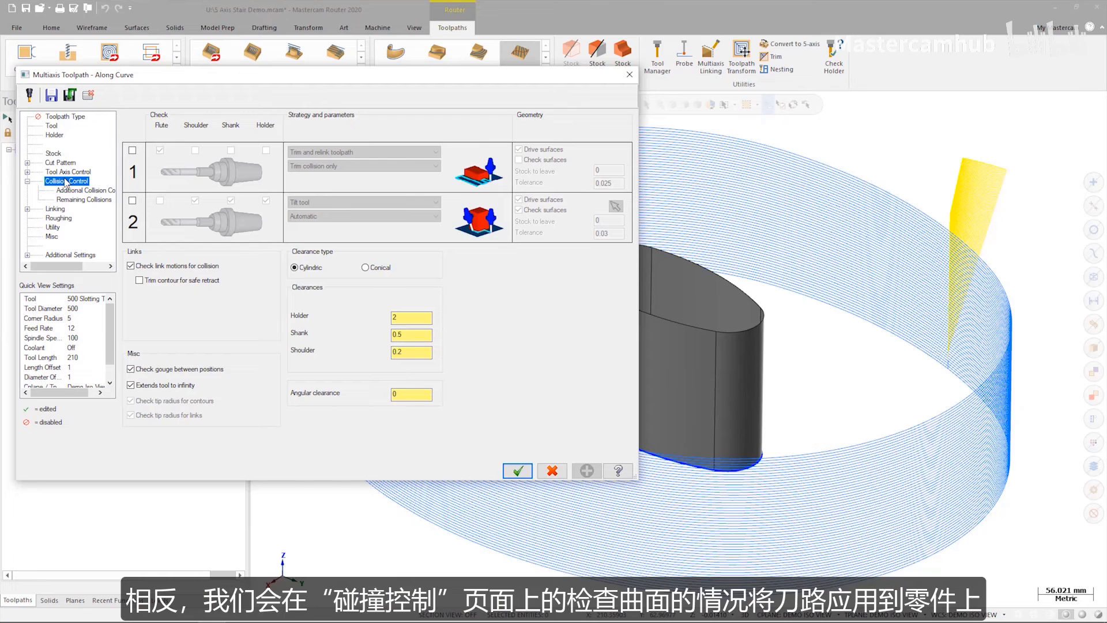
Enable the first collision check for flute, shoulder and shank, using the Retract tool strategy along the surface normal.
{"action": "left_click", "coordinate": [132, 151]}
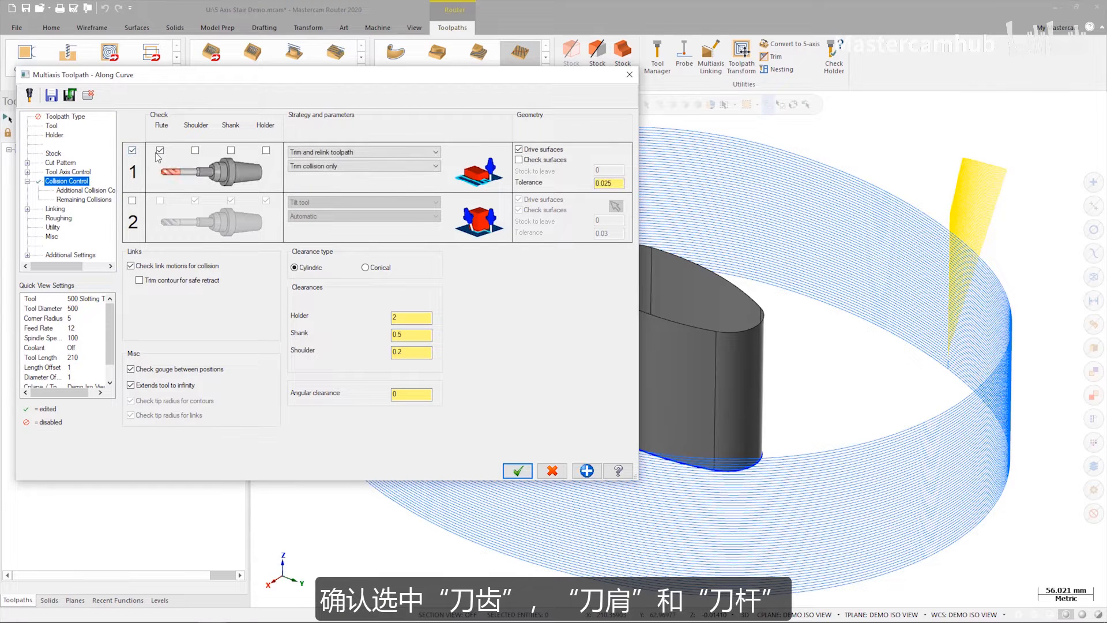
{"action": "left_click", "coordinate": [230, 151]}
{"action": "left_click", "coordinate": [368, 152]}
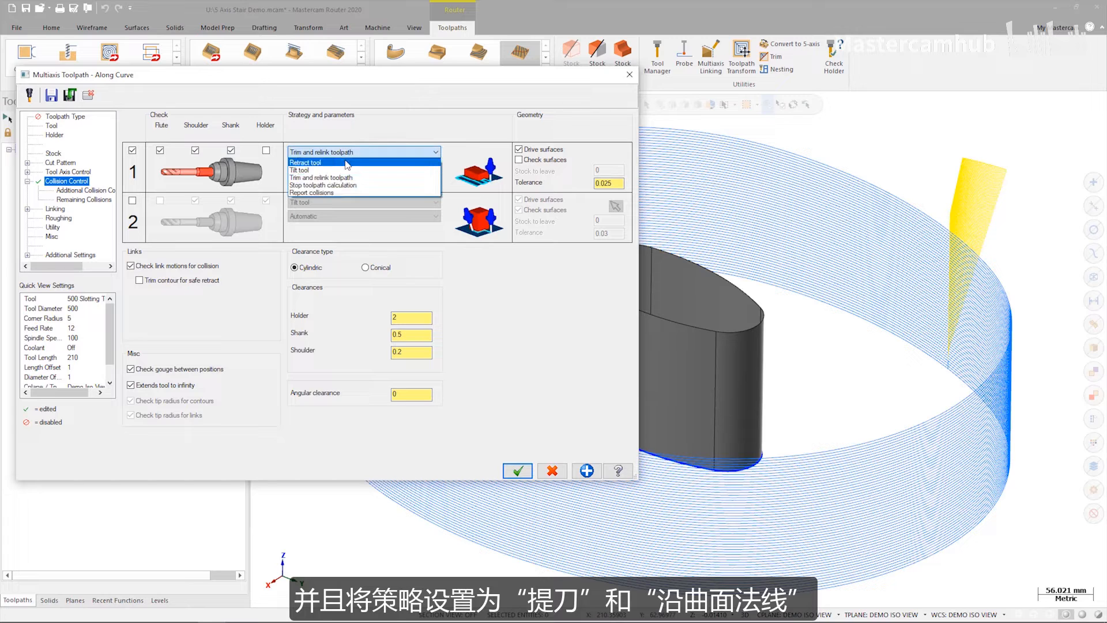
{"action": "left_click", "coordinate": [347, 163]}
{"action": "left_click", "coordinate": [353, 167]}
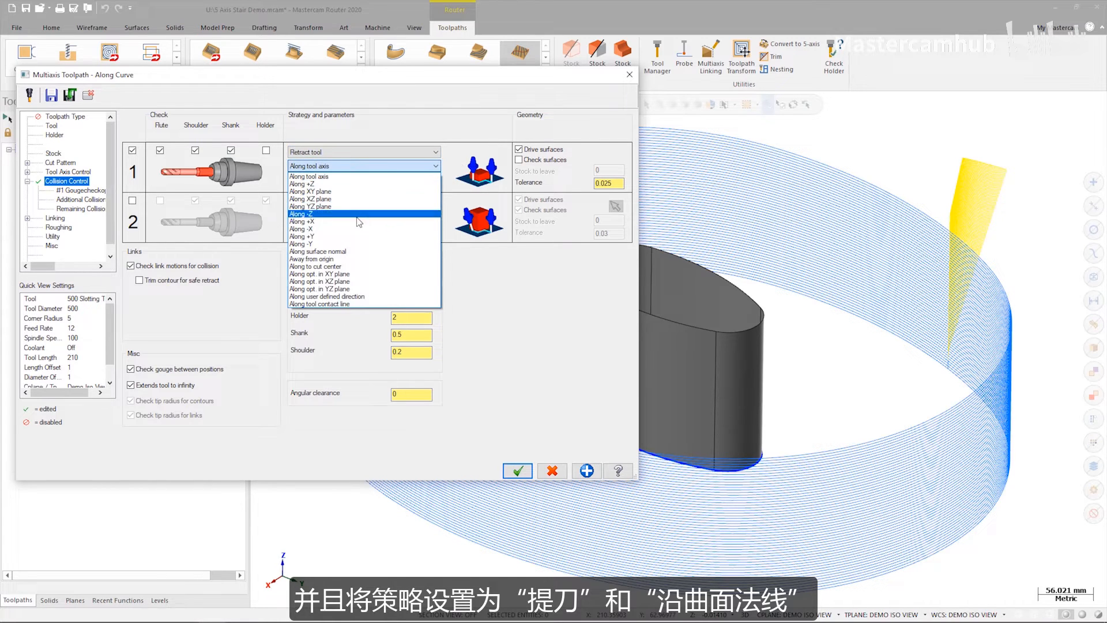
{"action": "left_click", "coordinate": [360, 251]}
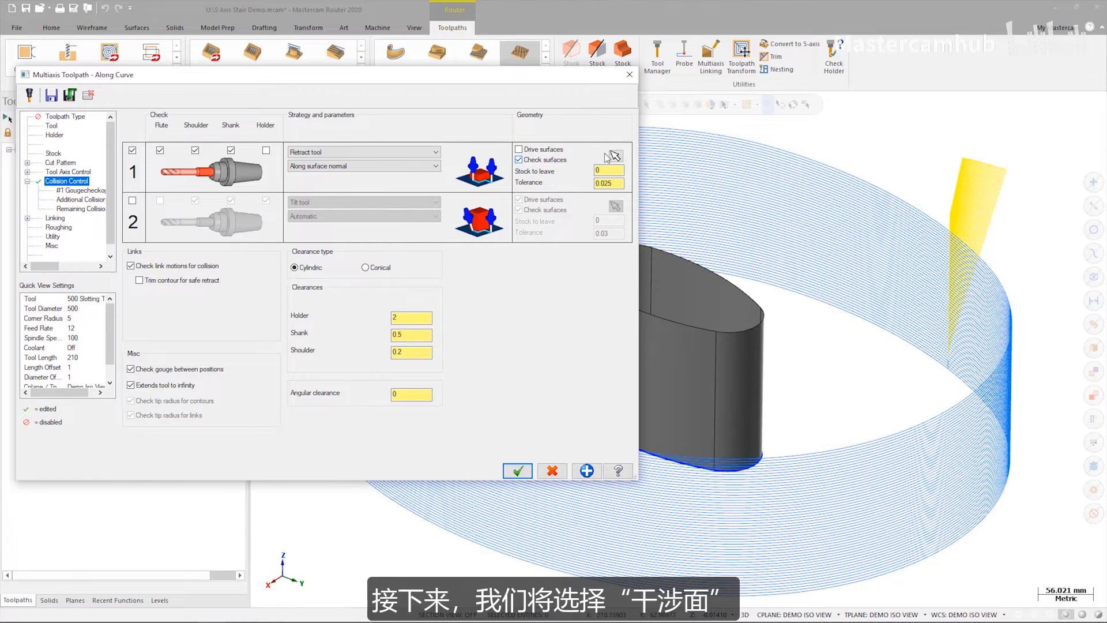
Show the Check Surfaces level and select the stair step's outer side surfaces, including the lower lobe, as check surfaces.
{"action": "left_click", "coordinate": [614, 156]}
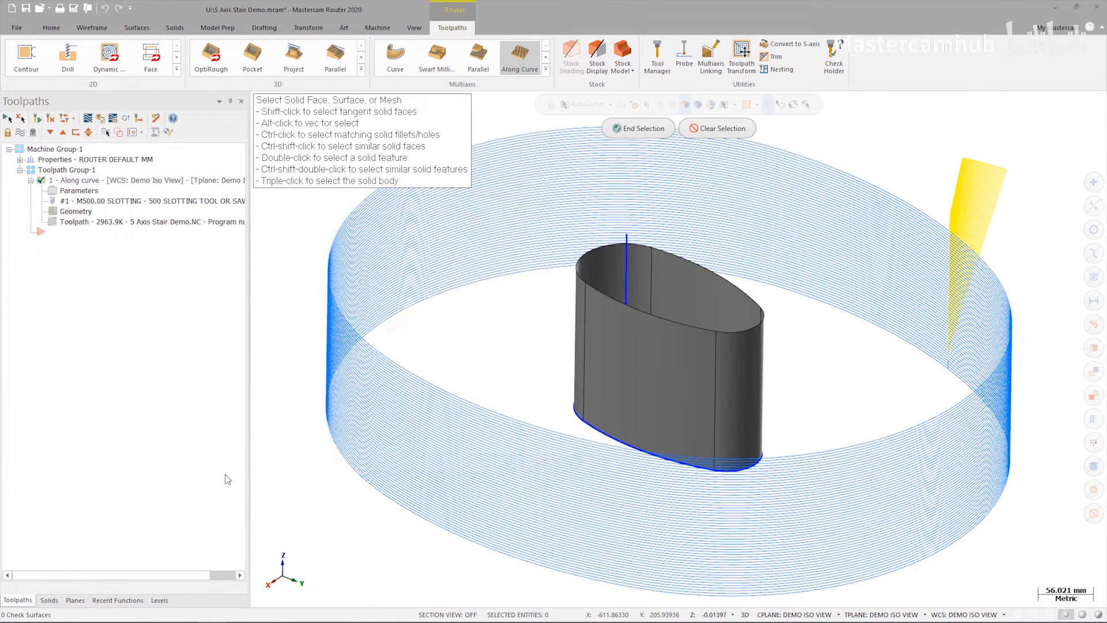
{"action": "left_click", "coordinate": [160, 600]}
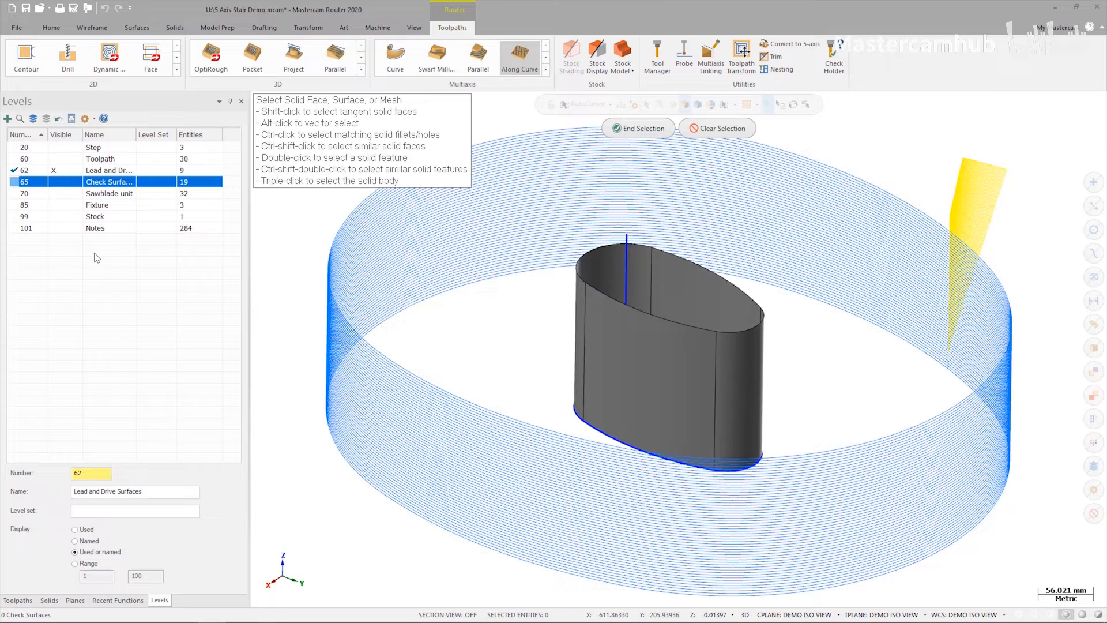
{"action": "left_click", "coordinate": [55, 182]}
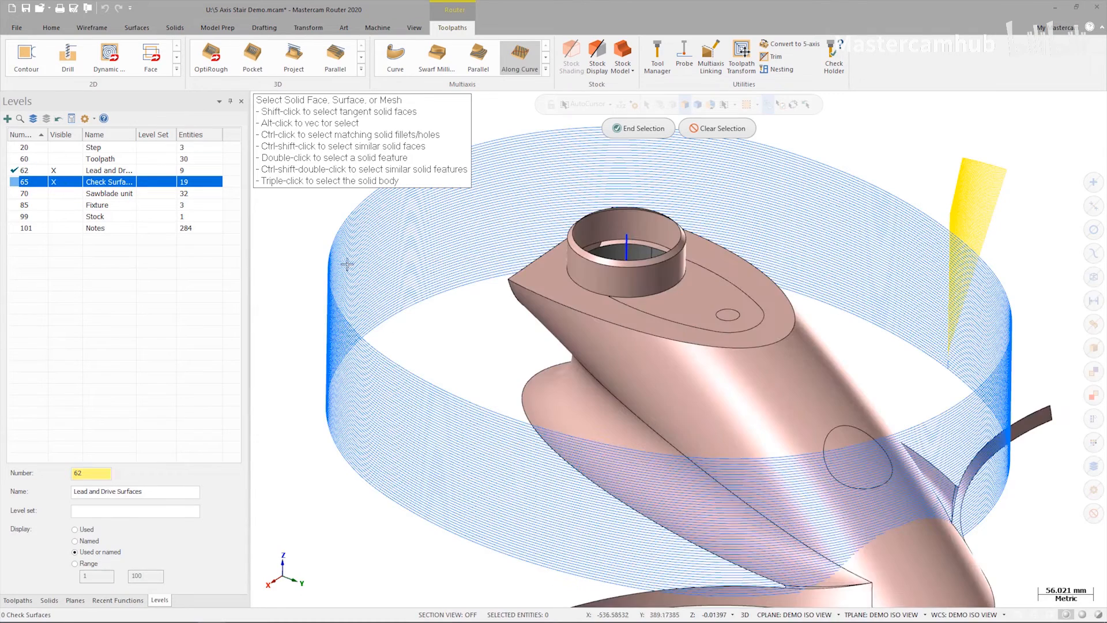
{"action": "left_click", "coordinate": [857, 461]}
{"action": "left_click", "coordinate": [739, 424]}
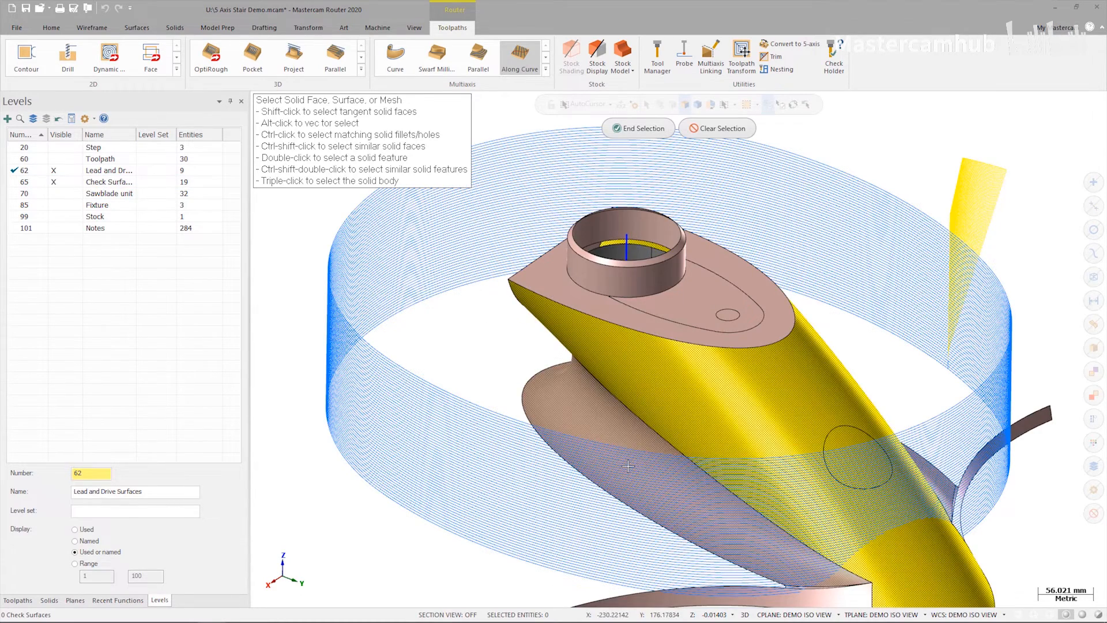
{"action": "middle_click_drag", "start_coordinate": [629, 466], "coordinate": [625, 142]}
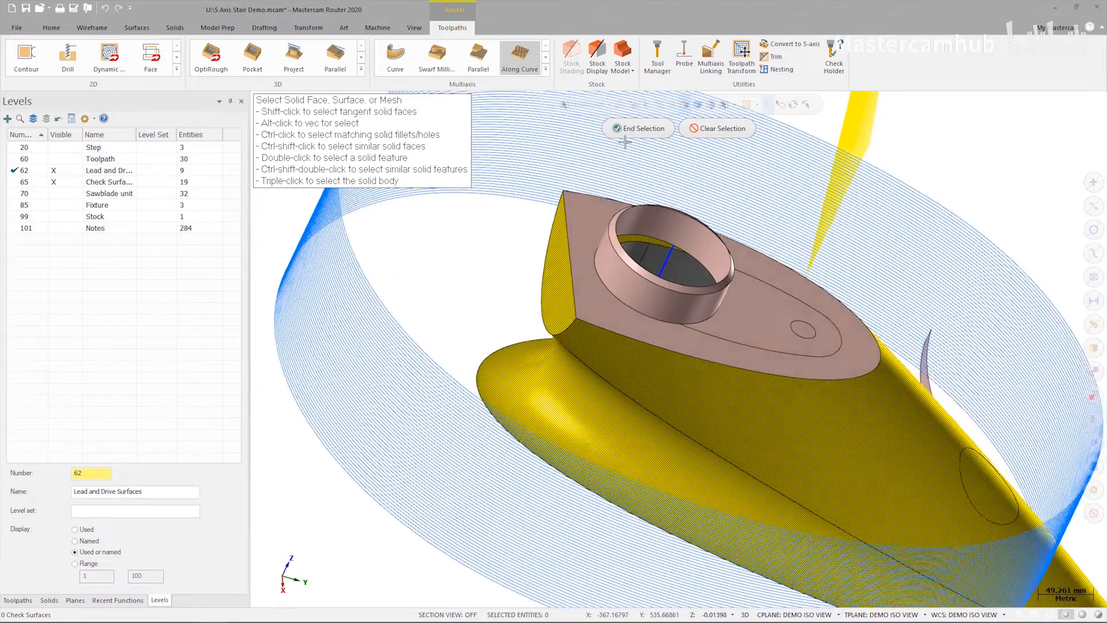
{"action": "left_click", "coordinate": [633, 132]}
Set the check surfaces' stock to leave to 0.5 mm, accept the parameters and regenerate the Along Curve toolpath.
{"action": "double_click", "coordinate": [606, 170]}
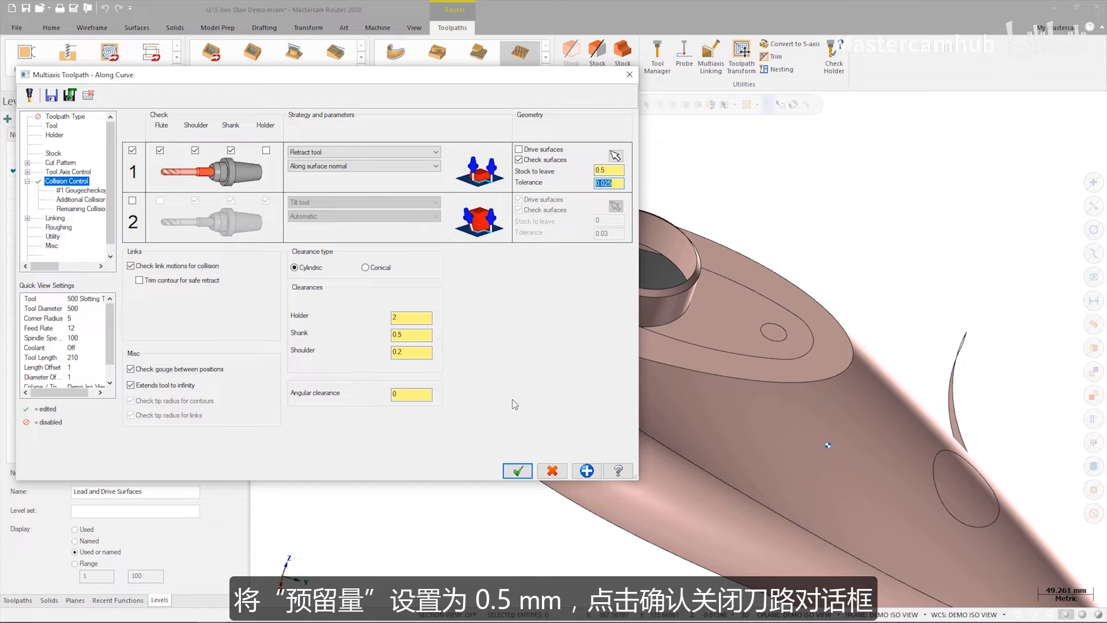
{"action": "left_click", "coordinate": [514, 472]}
{"action": "key", "text": "alt+7"}
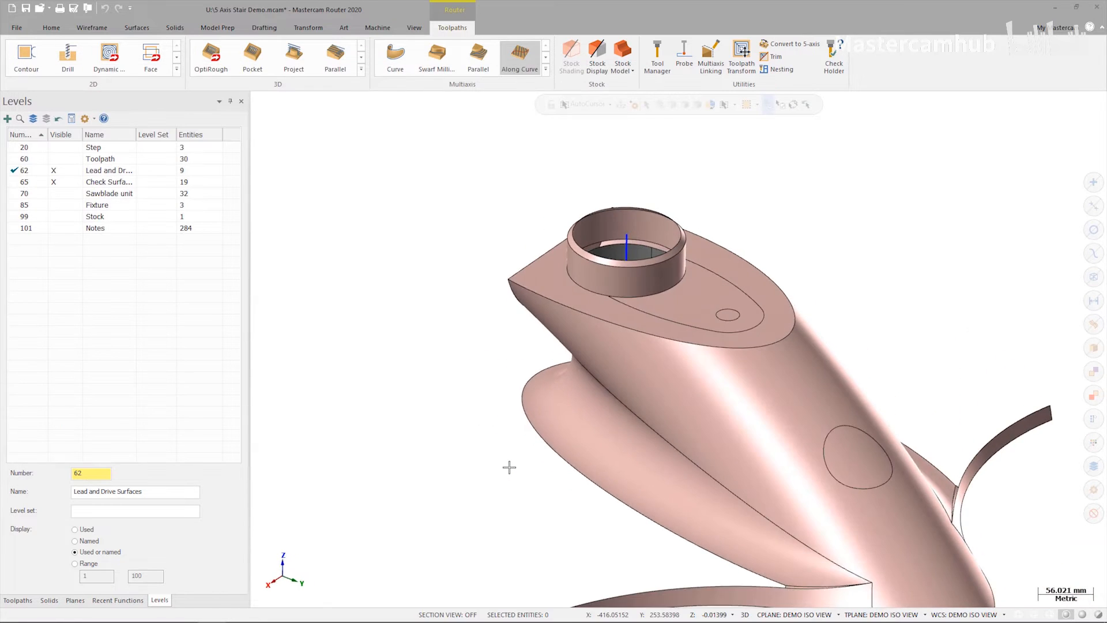
{"action": "left_click", "coordinate": [18, 601]}
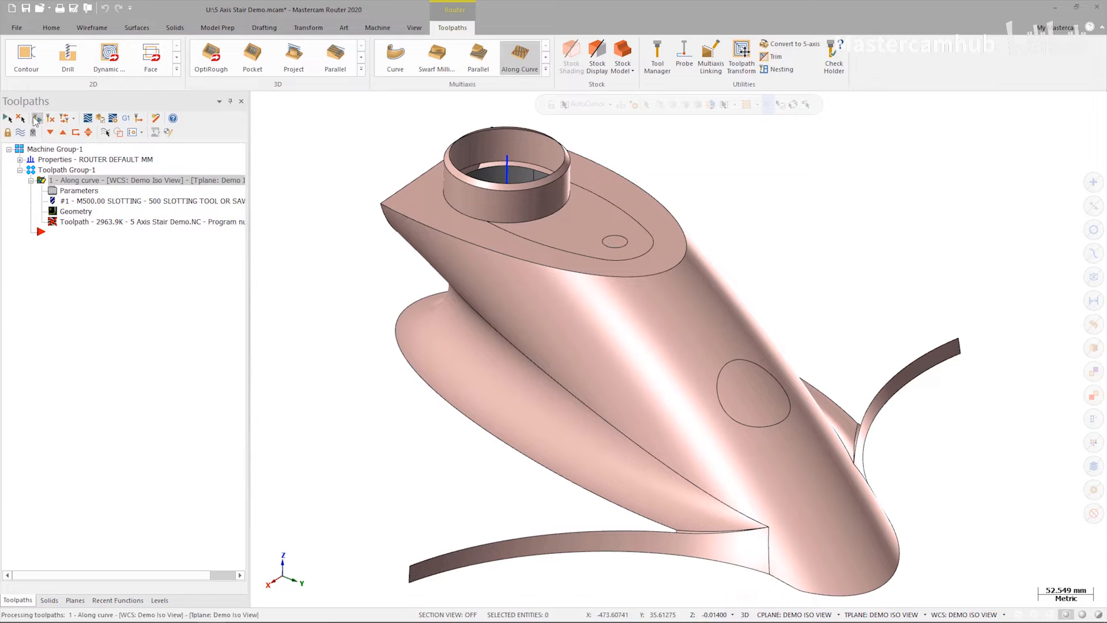
{"action": "left_click", "coordinate": [36, 119]}
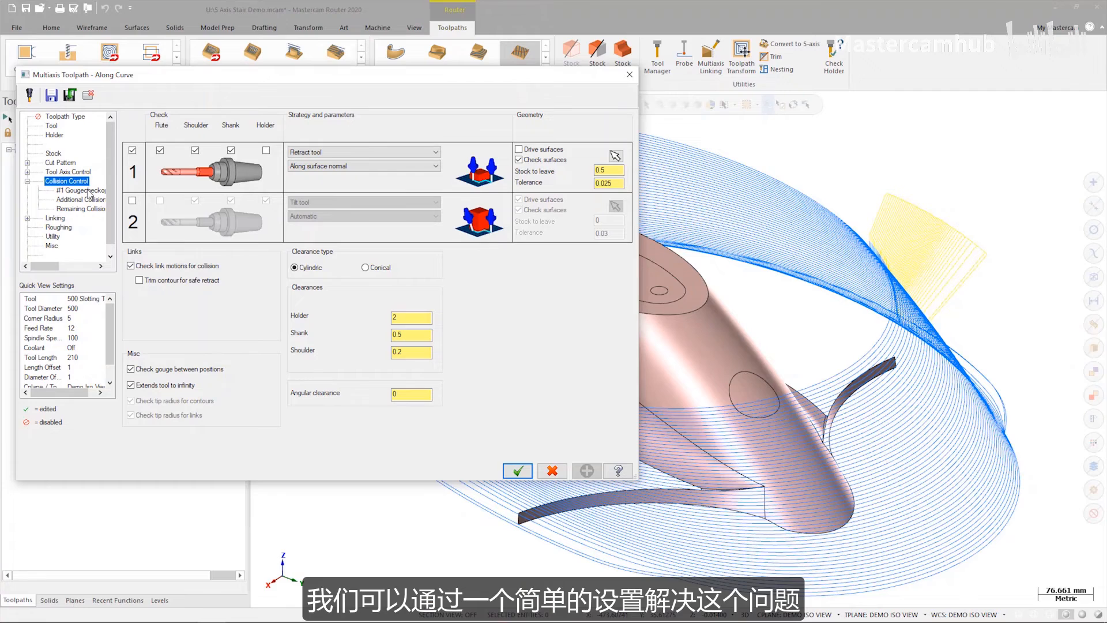
Set the gradual side tilt angle change to 10° in the advanced tool axis control options.
{"action": "left_click", "coordinate": [27, 172]}
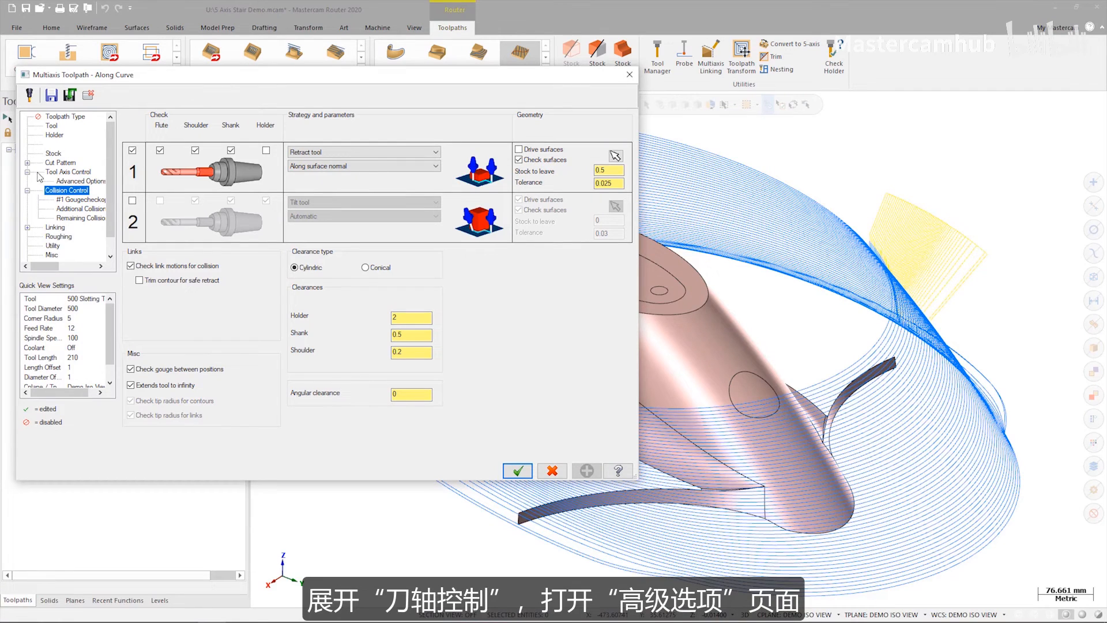
{"action": "left_click", "coordinate": [70, 181]}
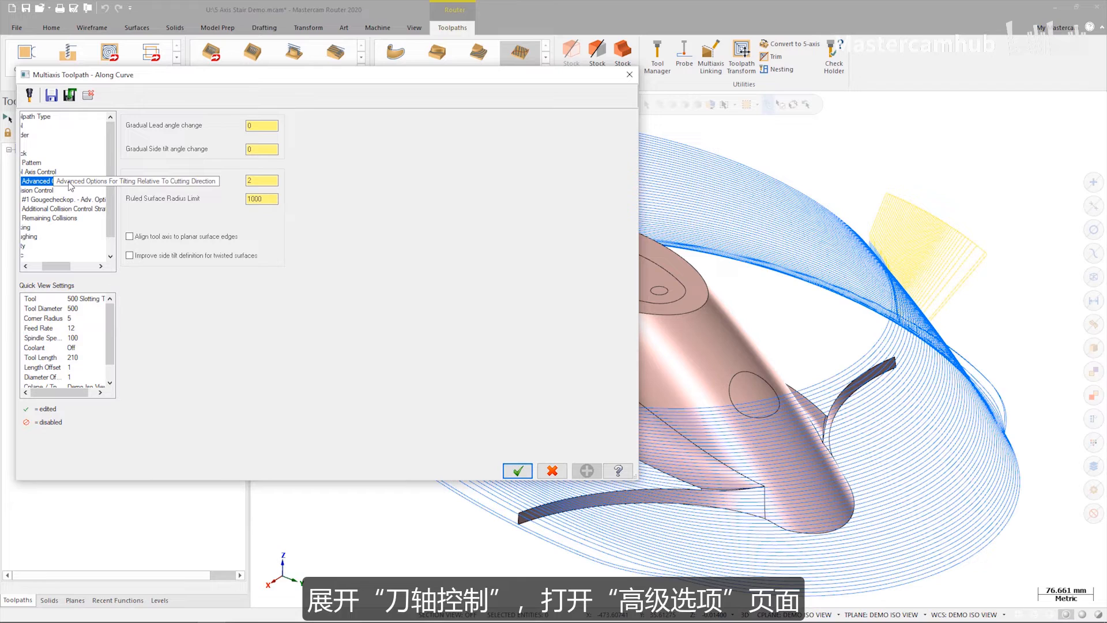
{"action": "double_click", "coordinate": [252, 148]}
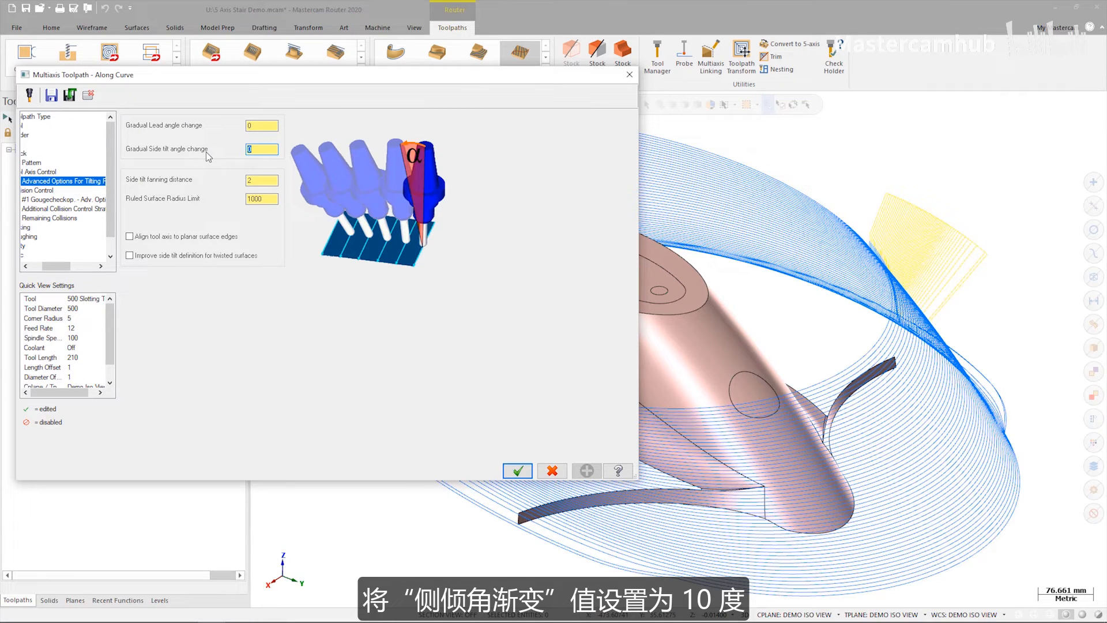
{"action": "type", "text": "10"}
{"action": "key", "text": "Tab"}
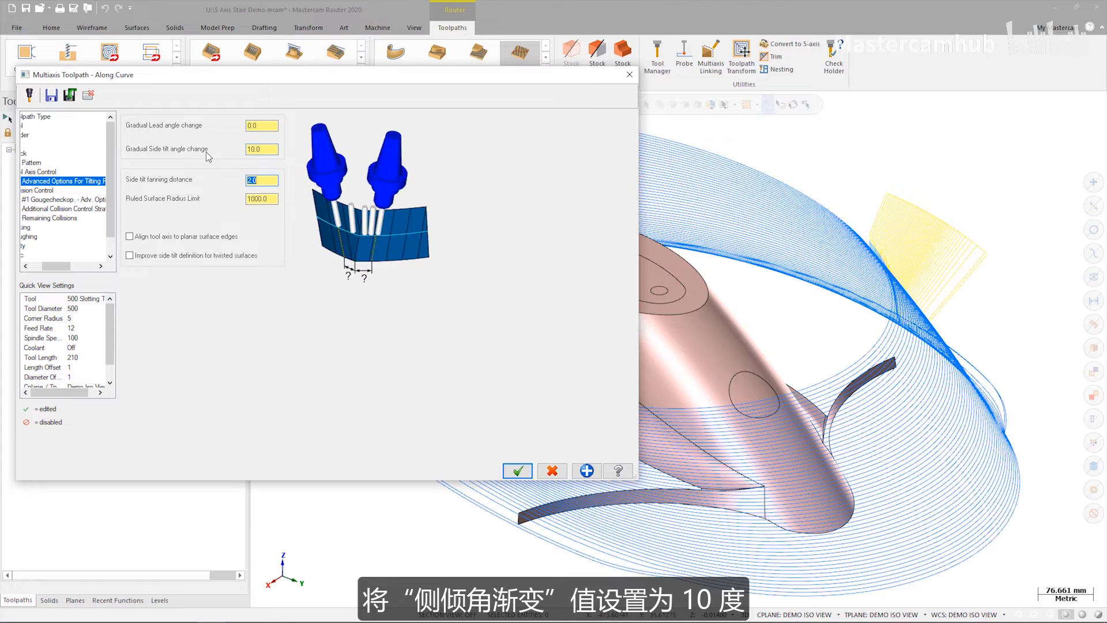